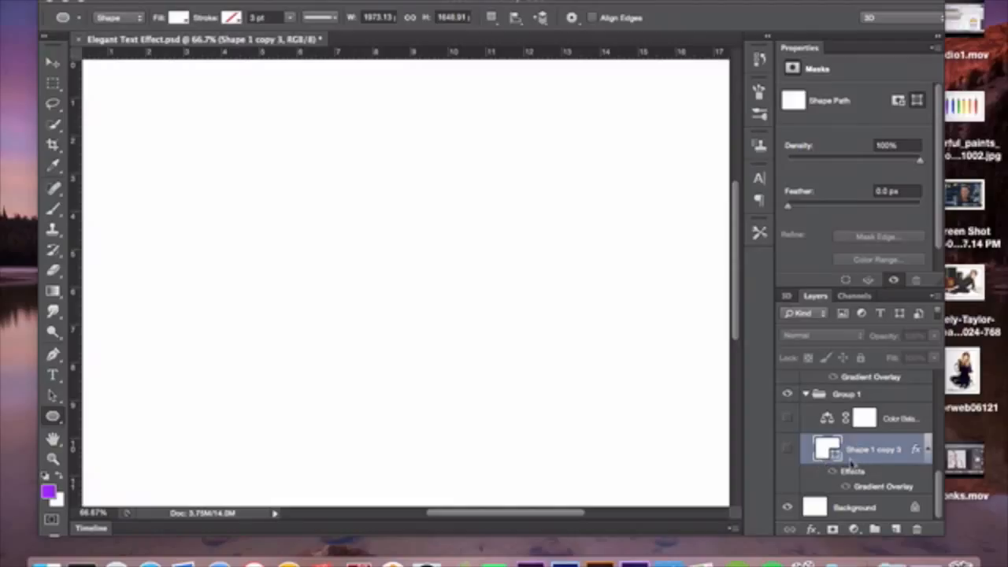
Make the Shape 1 copy 3 layer visible and activate the Rectangle Tool.
{"action": "left_click", "coordinate": [787, 449]}
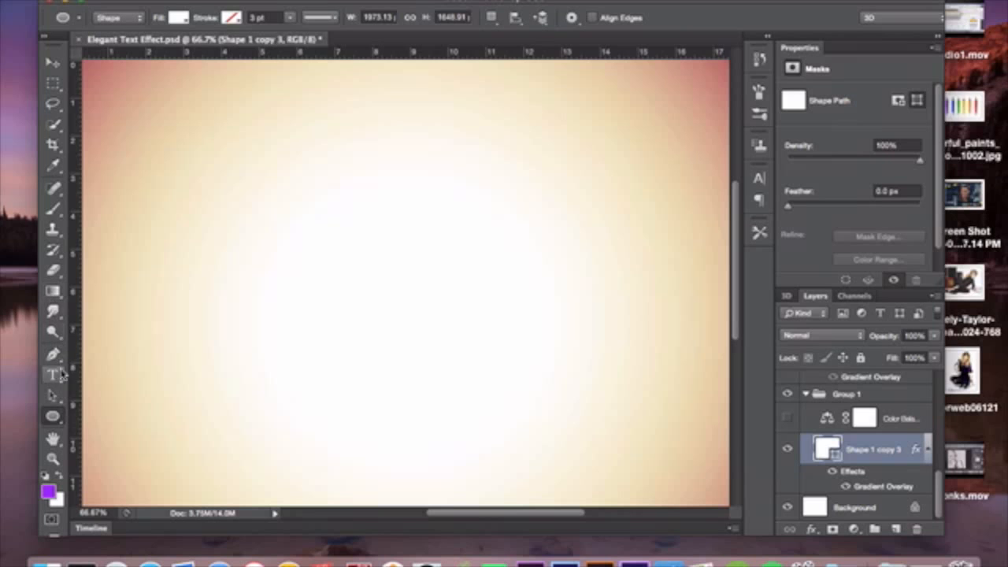
{"action": "left_click", "coordinate": [57, 416]}
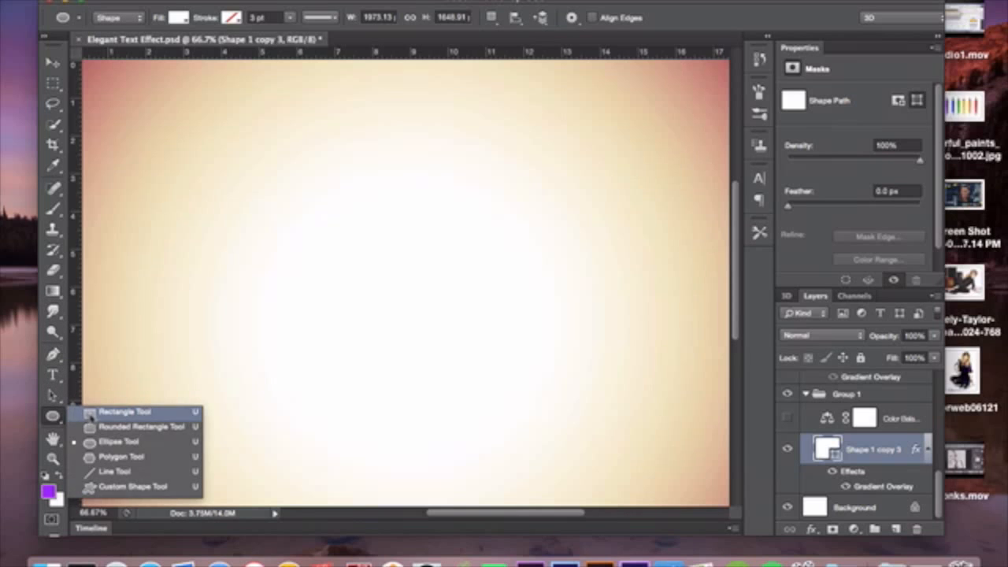
{"action": "left_click", "coordinate": [91, 410]}
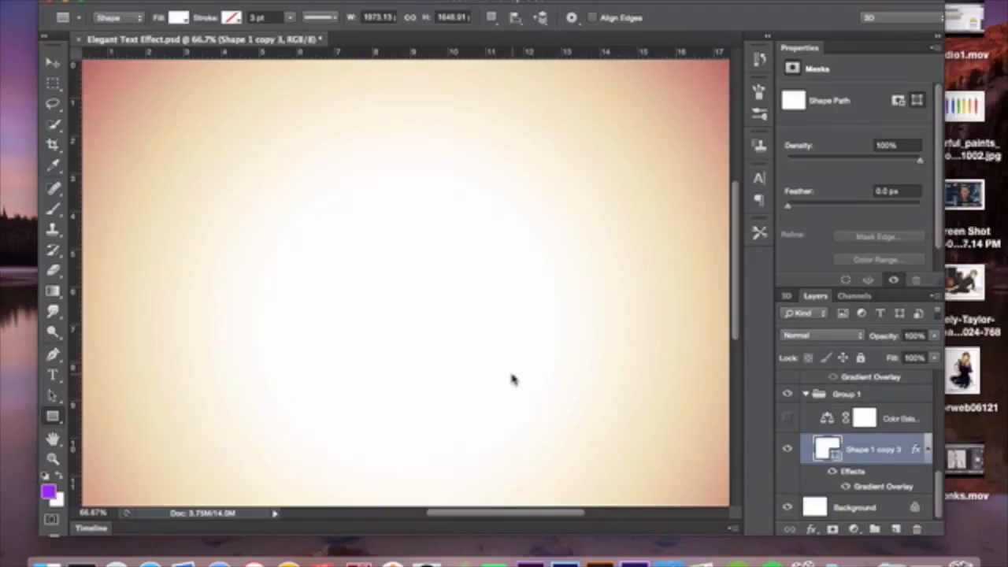
Open the gradient used by the Gradient Overlay effect of the Shape 1 copy 3 layer.
{"action": "double_click", "coordinate": [899, 448]}
{"action": "double_click", "coordinate": [906, 448]}
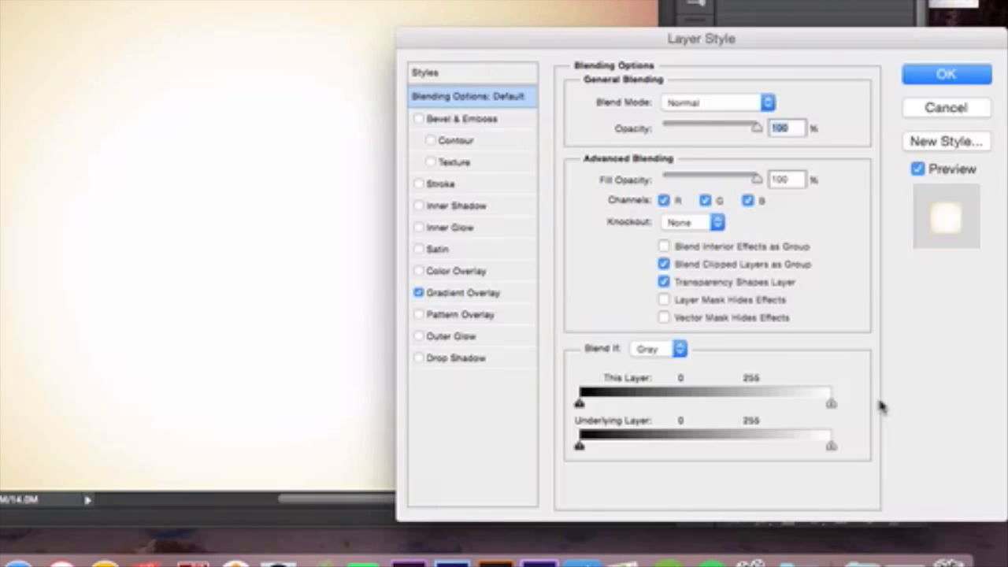
{"action": "left_click", "coordinate": [496, 296]}
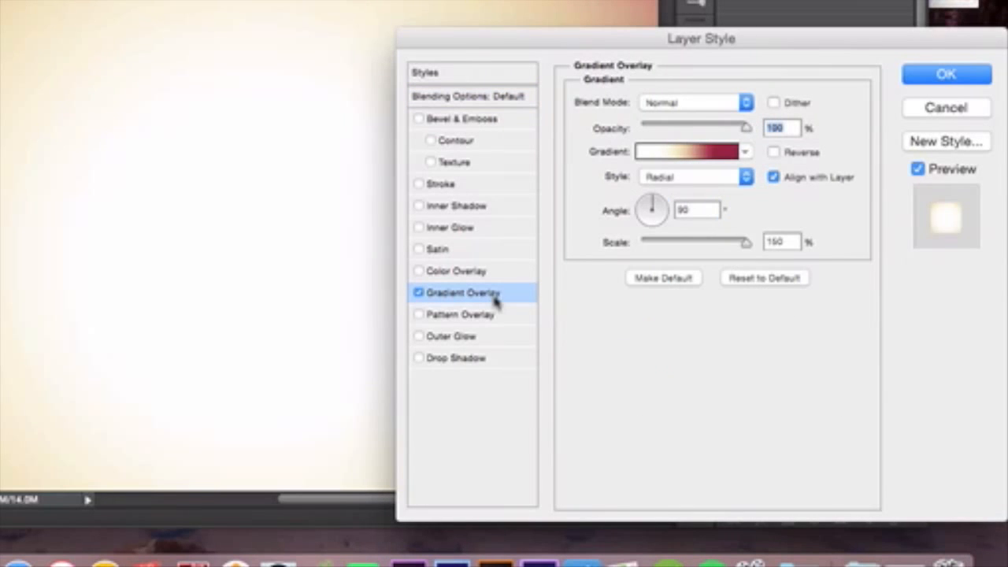
{"action": "left_click", "coordinate": [718, 151]}
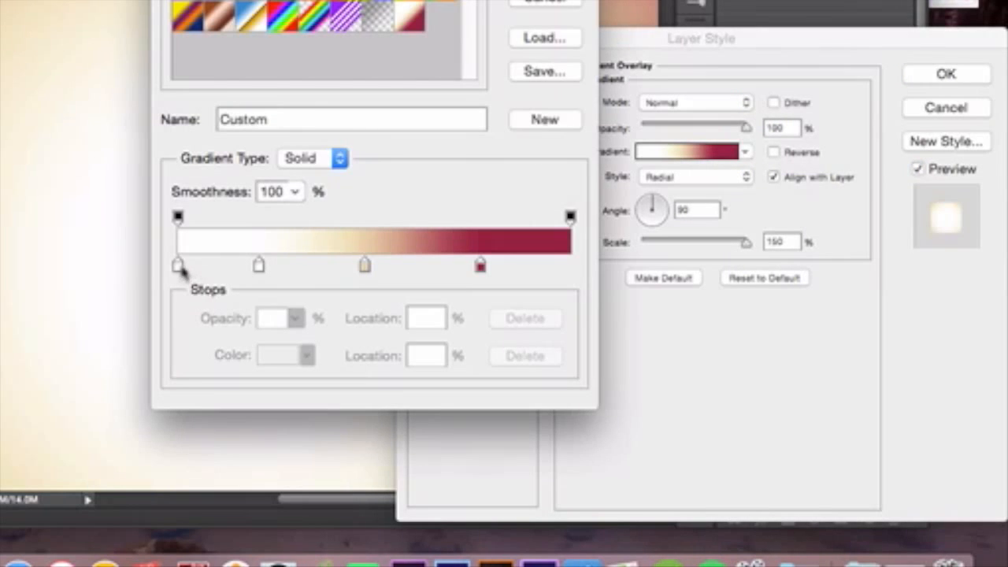
Inspect the colours of the gradient's second, third and fourth colour stops and close the layer style settings.
{"action": "left_click", "coordinate": [260, 267]}
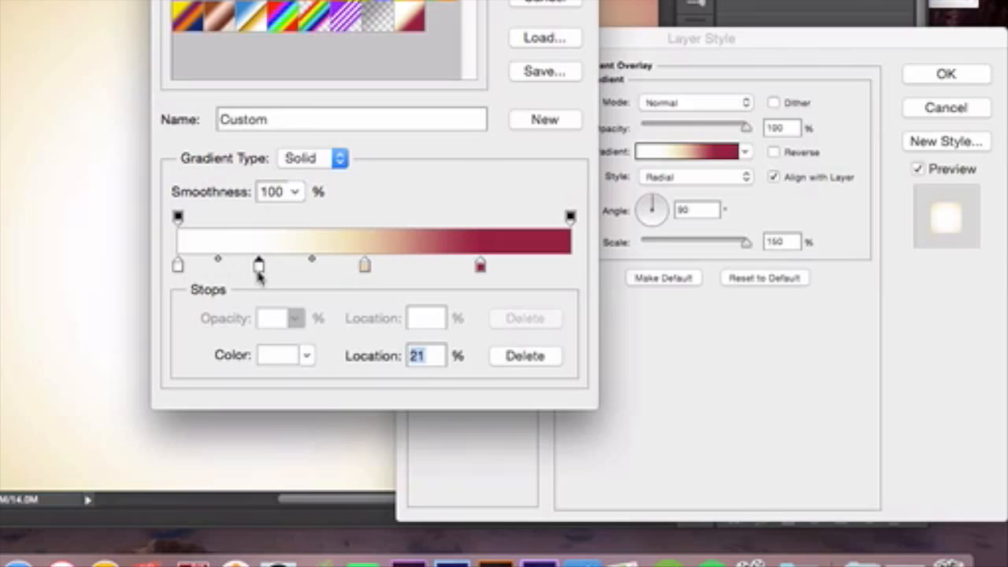
{"action": "left_click", "coordinate": [278, 357]}
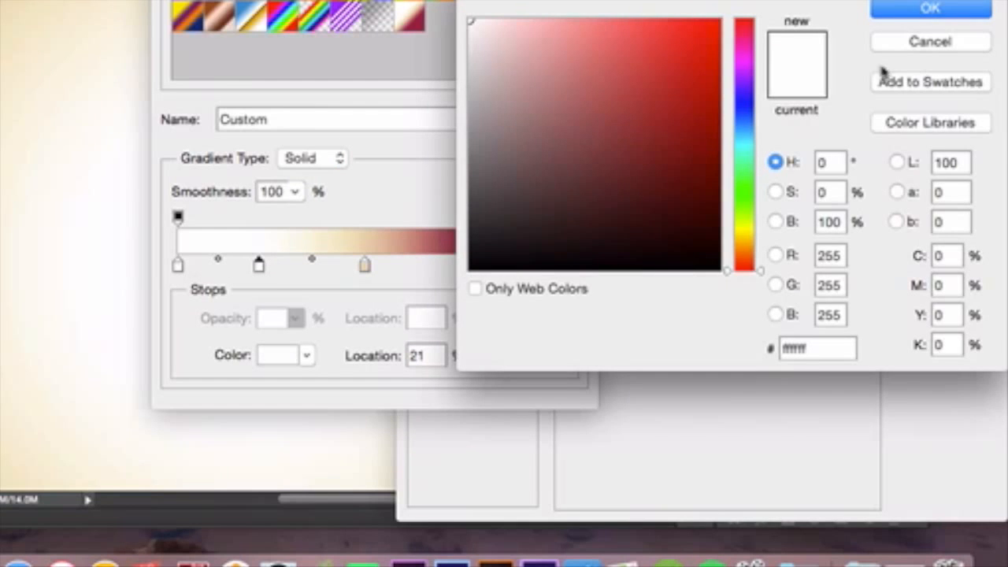
{"action": "left_click", "coordinate": [926, 8]}
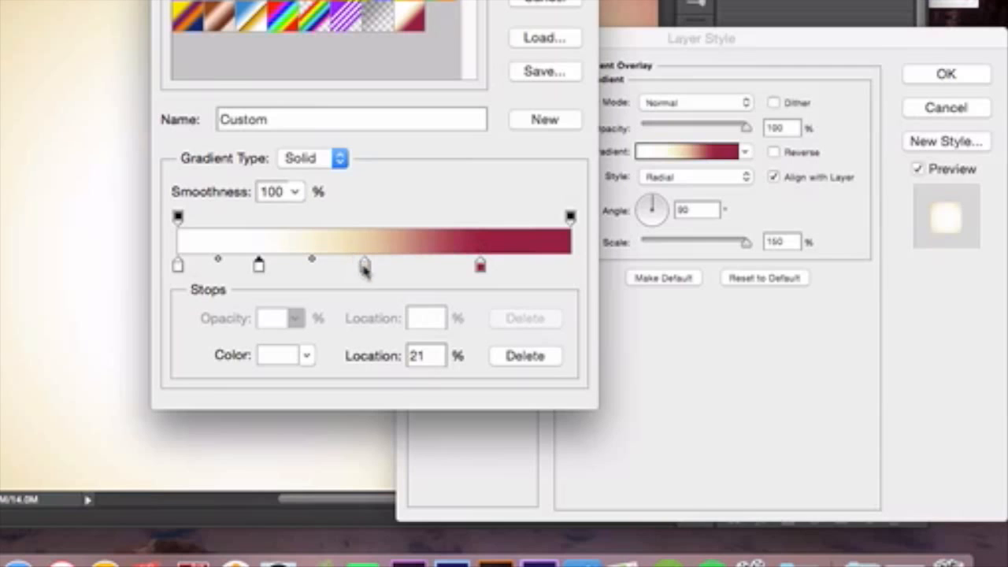
{"action": "left_click", "coordinate": [365, 266]}
{"action": "left_click", "coordinate": [268, 356]}
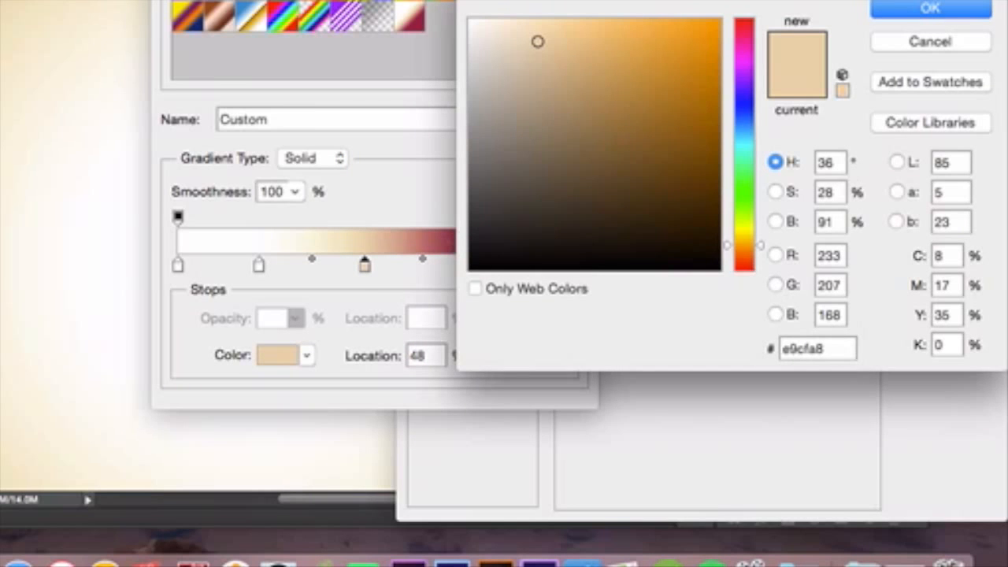
{"action": "left_click", "coordinate": [958, 9]}
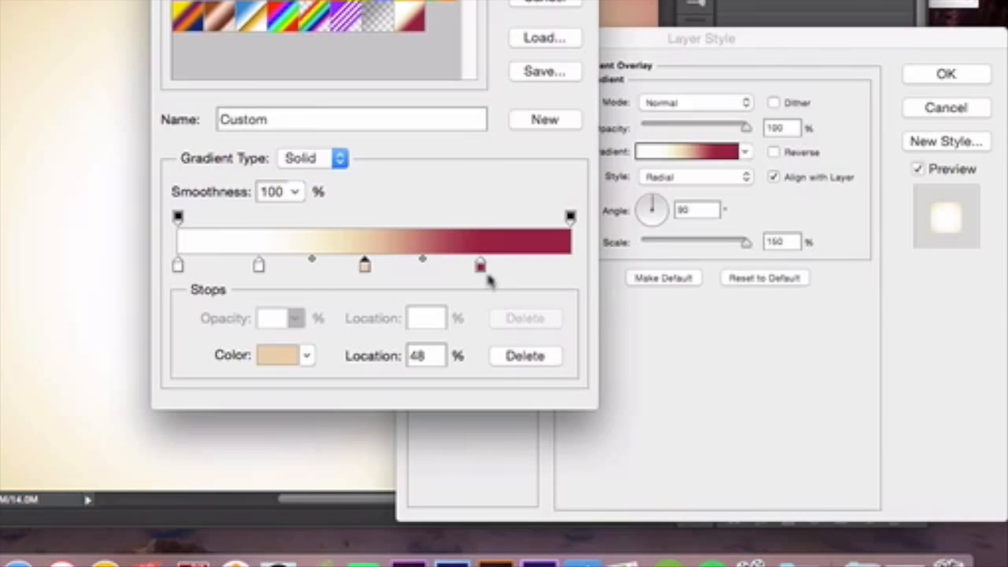
{"action": "left_click", "coordinate": [481, 267]}
{"action": "left_click", "coordinate": [280, 359]}
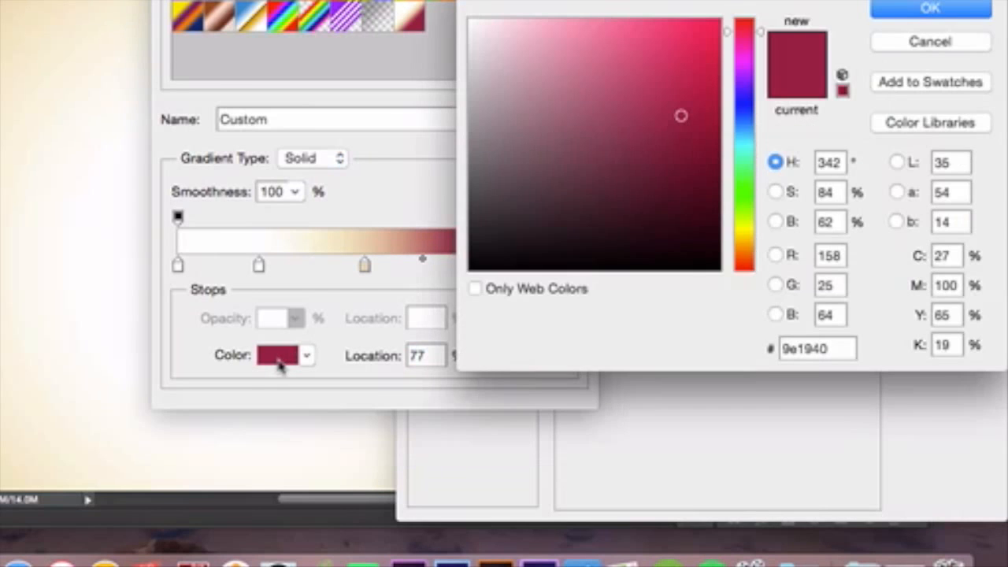
{"action": "left_click", "coordinate": [918, 9]}
{"action": "key", "text": "Return"}
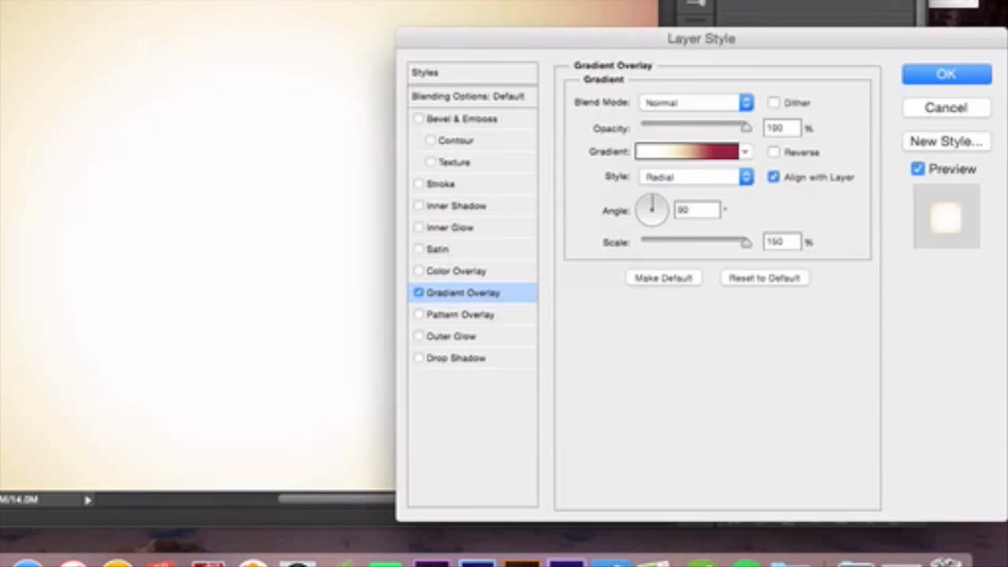
{"action": "left_click", "coordinate": [933, 76]}
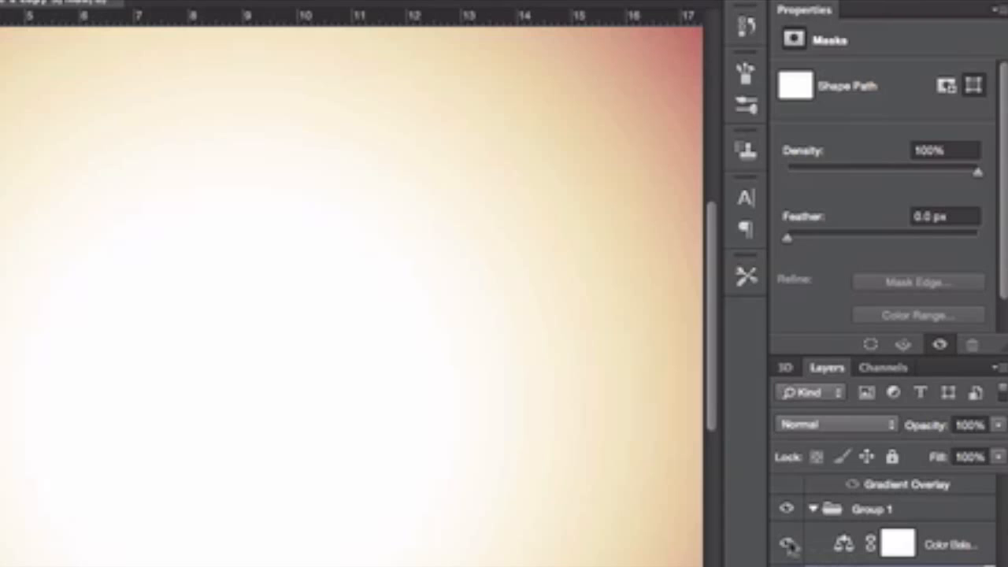
Review the Color Balance adjustment's Shadows, Midtones and Highlights settings in Group 1 and collapse the group.
{"action": "left_click", "coordinate": [843, 543]}
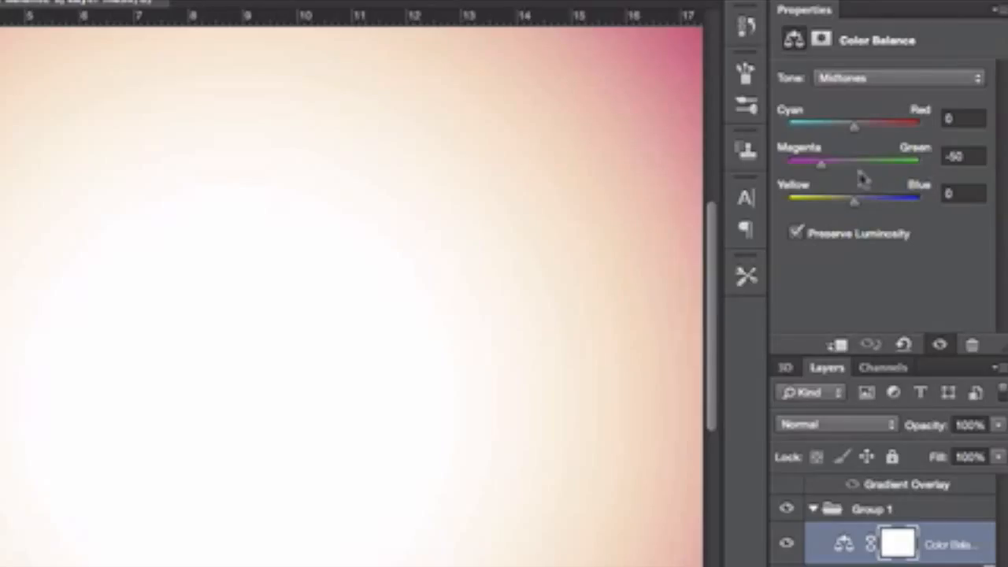
{"action": "left_click", "coordinate": [871, 79]}
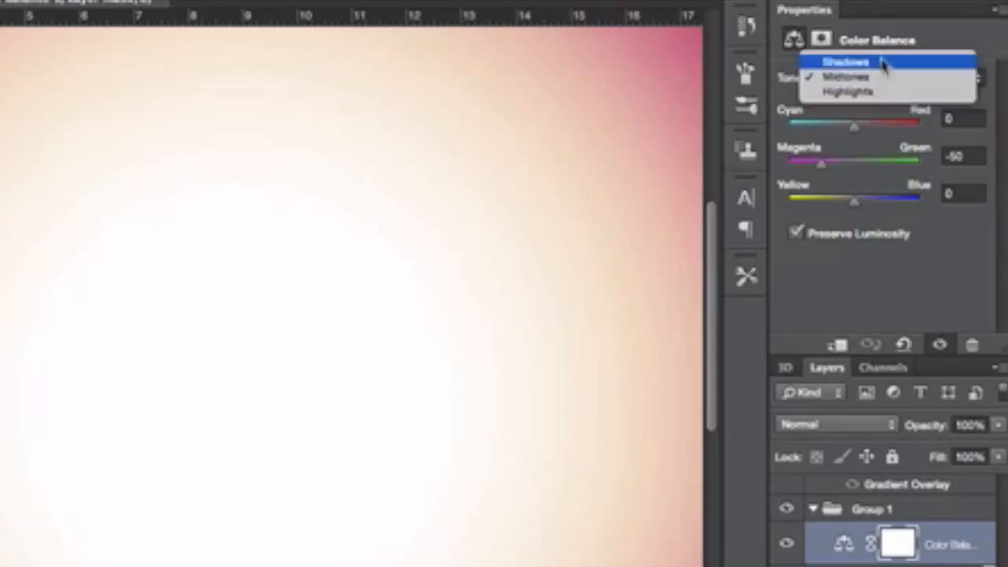
{"action": "left_click", "coordinate": [883, 67]}
{"action": "left_click", "coordinate": [885, 78]}
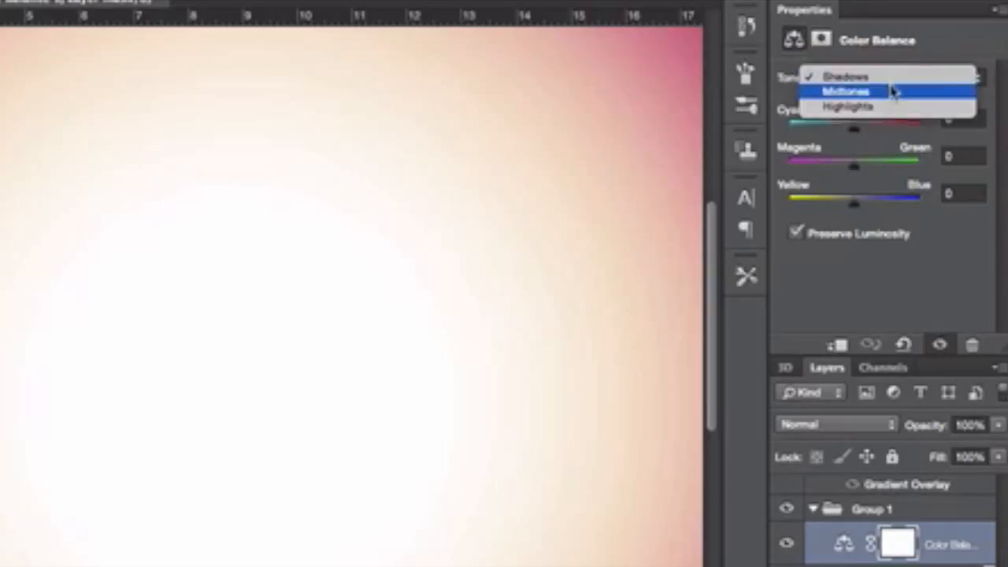
{"action": "left_click", "coordinate": [891, 109]}
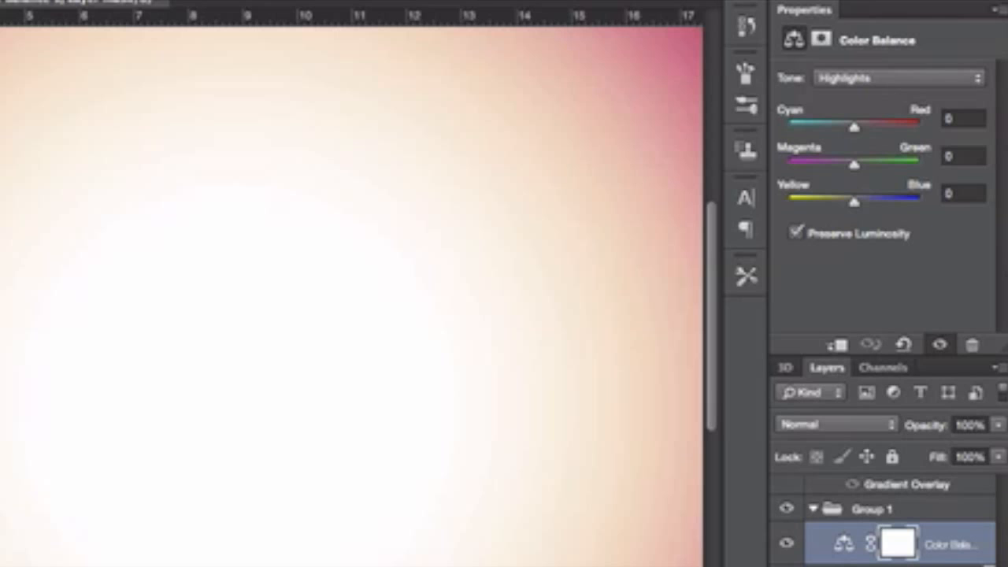
{"action": "left_click", "coordinate": [977, 543]}
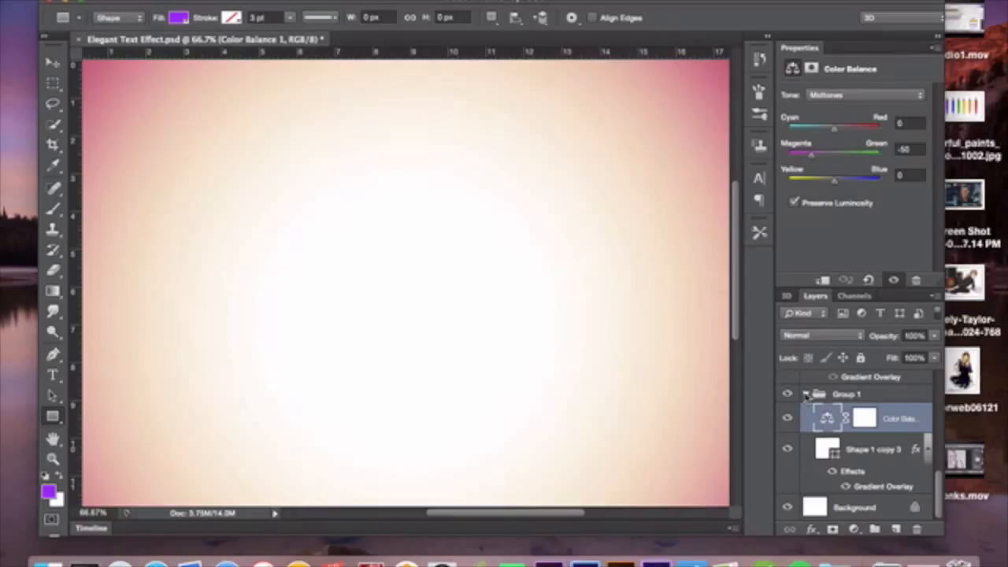
{"action": "left_click", "coordinate": [806, 394]}
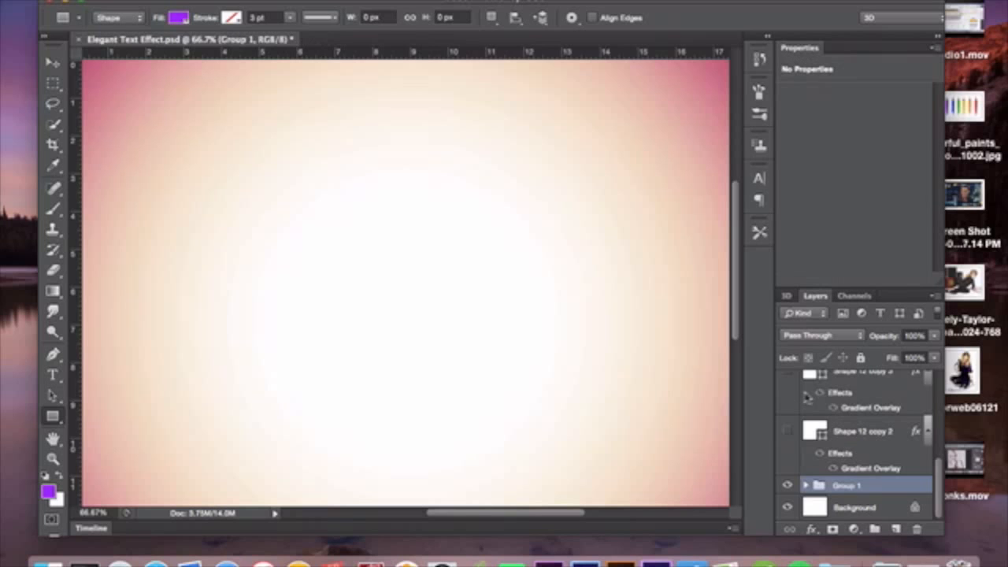
Review the Gradient Overlay settings of the Shape 12 copy 2 layer.
{"action": "left_click", "coordinate": [889, 428]}
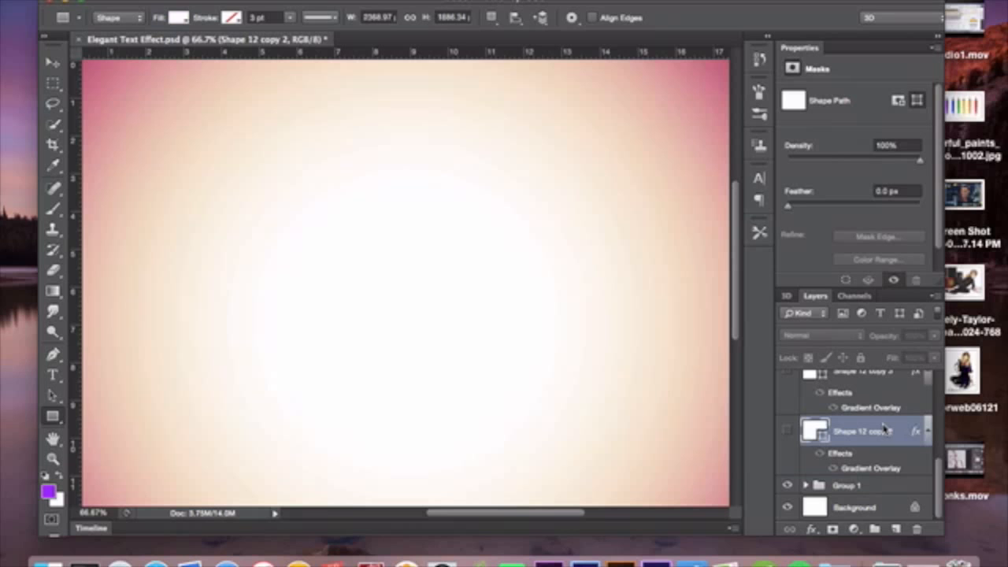
{"action": "double_click", "coordinate": [880, 426]}
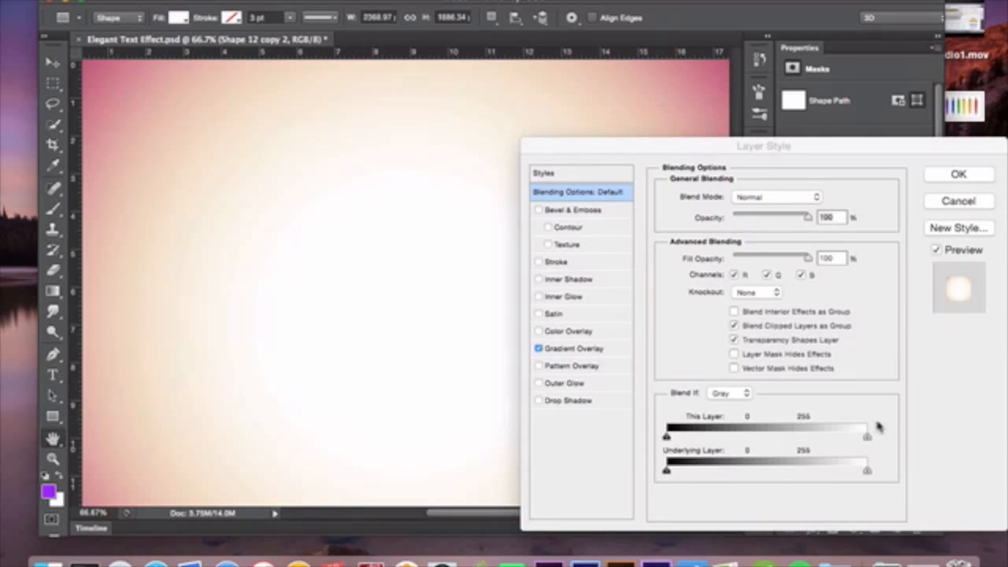
{"action": "left_click", "coordinate": [590, 349]}
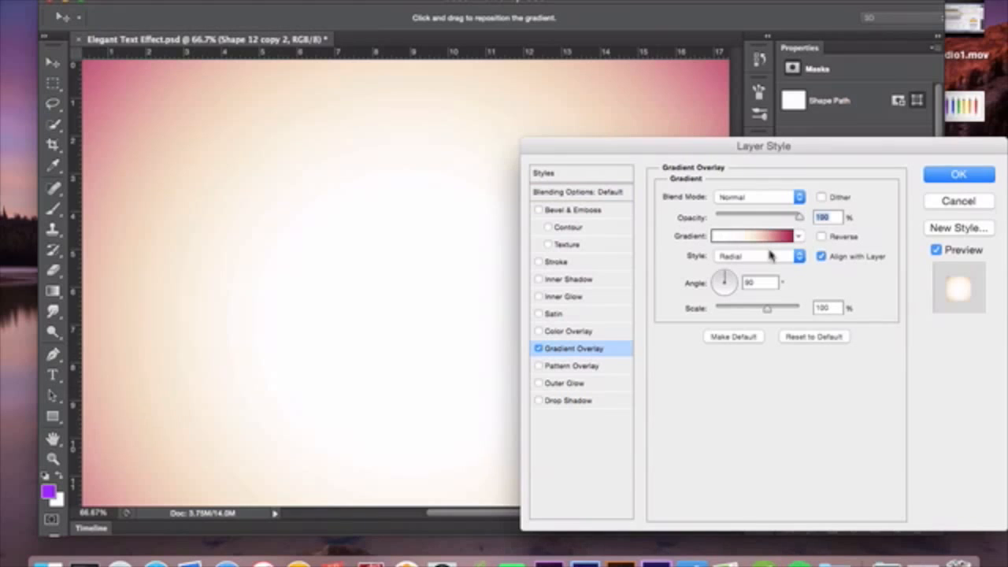
{"action": "left_click", "coordinate": [958, 174]}
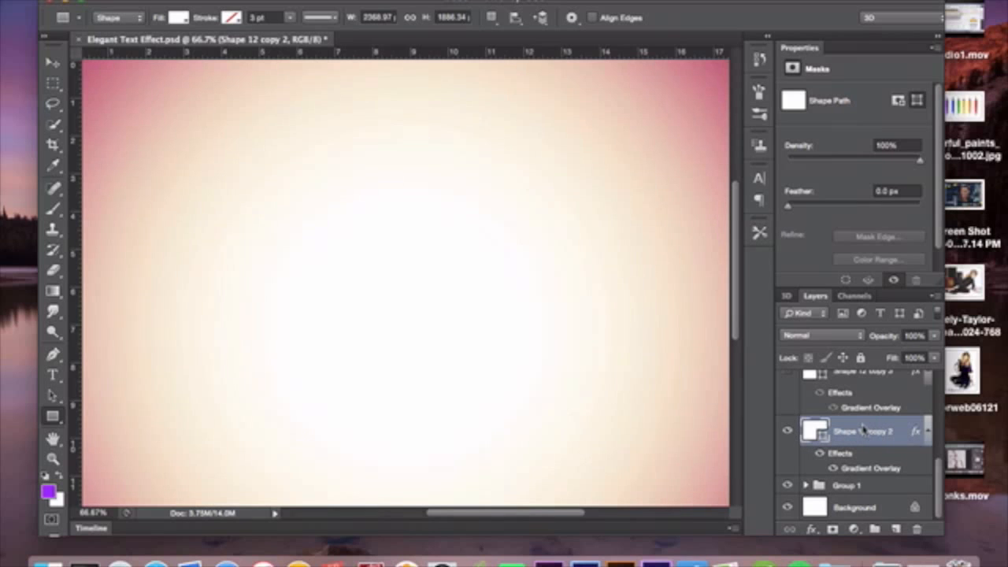
Make the Shape 12 copy 3 layer visible and review its Gradient Overlay settings.
{"action": "scroll", "coordinate": [863, 431], "scroll_direction": "up", "scroll_amount": 2}
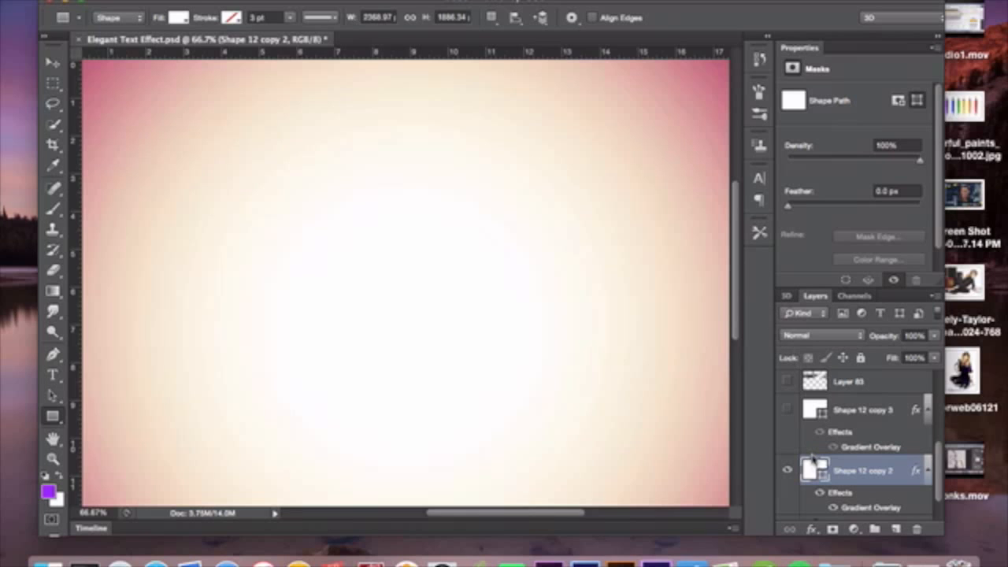
{"action": "left_click", "coordinate": [788, 410]}
{"action": "left_click", "coordinate": [897, 406]}
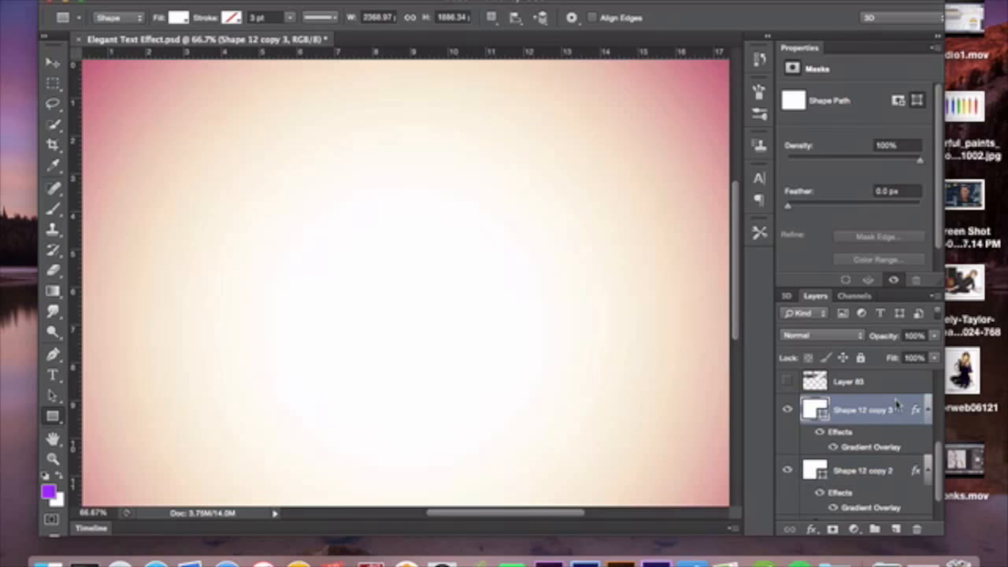
{"action": "double_click", "coordinate": [896, 407]}
{"action": "left_click", "coordinate": [587, 349]}
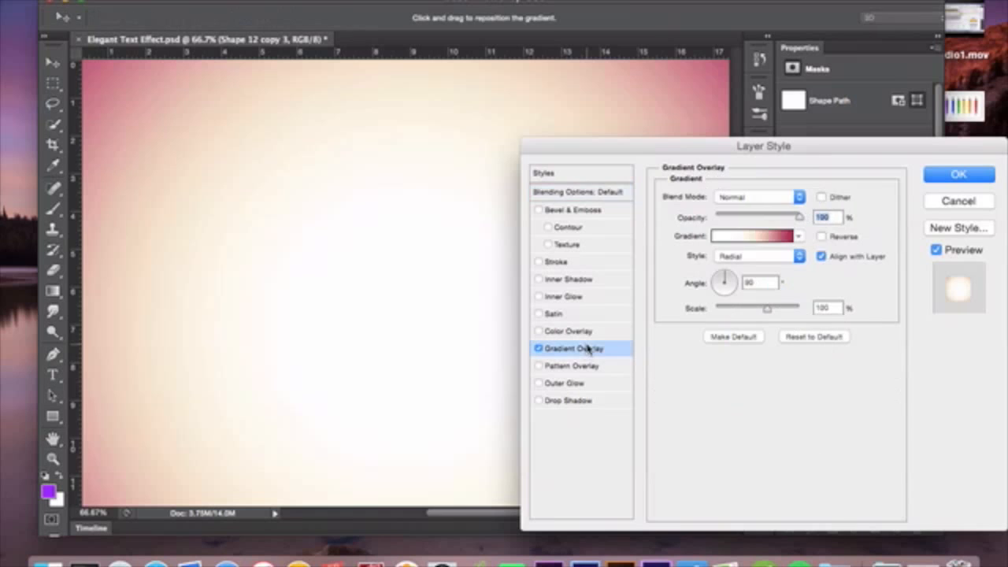
{"action": "left_click", "coordinate": [940, 181]}
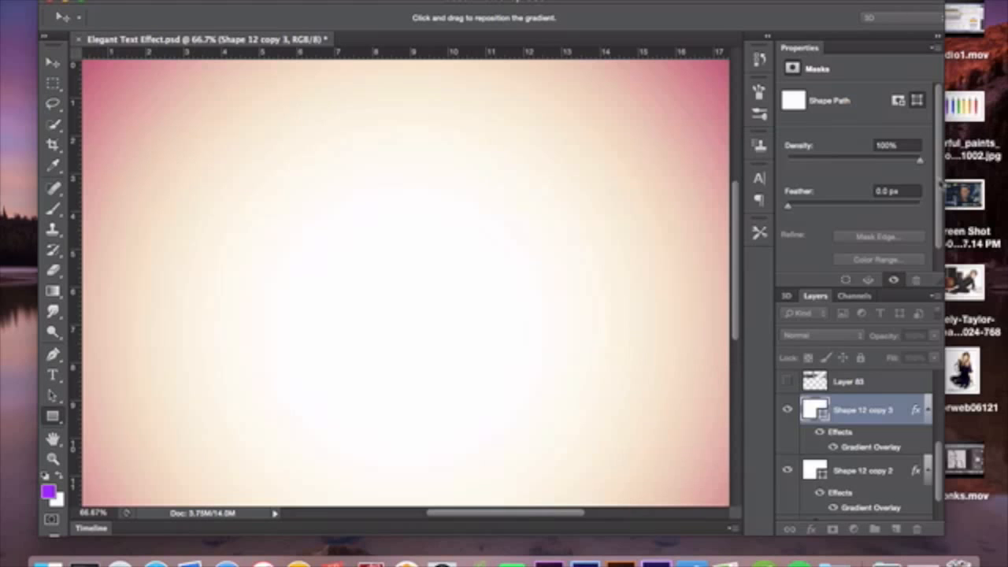
Recheck the Gradient Overlay settings of the Shape 12 copy 2 layer for comparison with Shape 12 copy 3.
{"action": "double_click", "coordinate": [853, 464]}
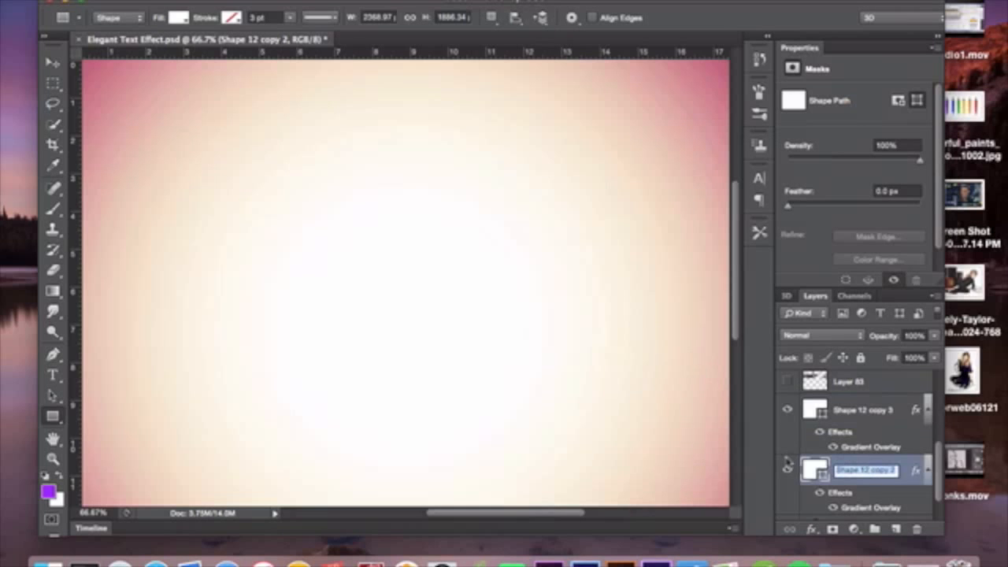
{"action": "left_click", "coordinate": [910, 466]}
{"action": "double_click", "coordinate": [911, 468]}
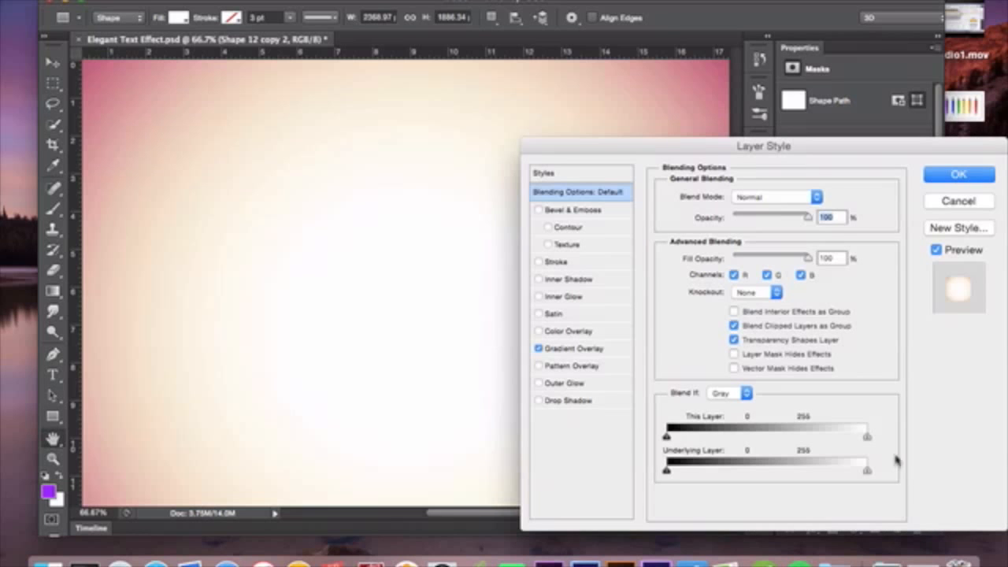
{"action": "left_click", "coordinate": [581, 353]}
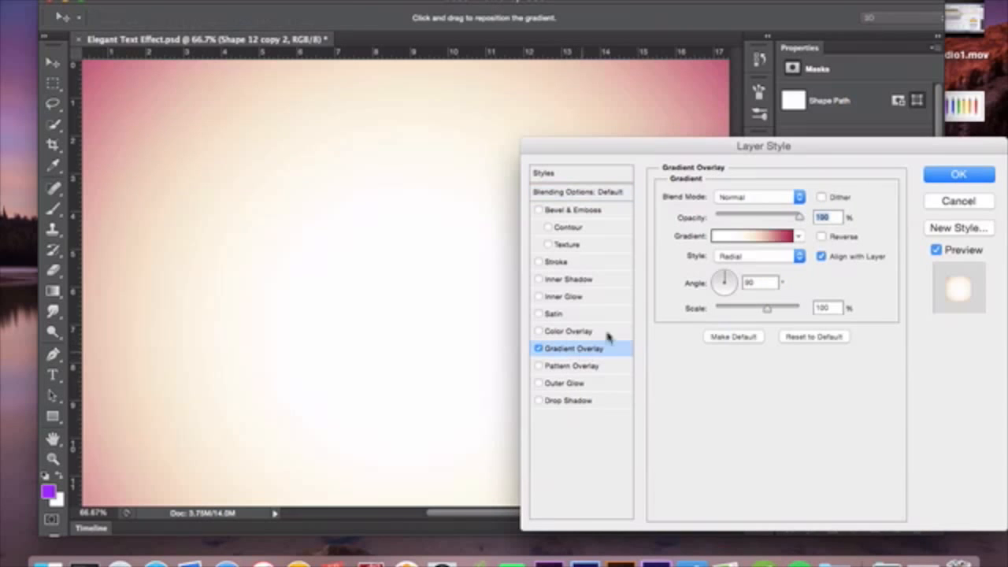
{"action": "left_click", "coordinate": [947, 175]}
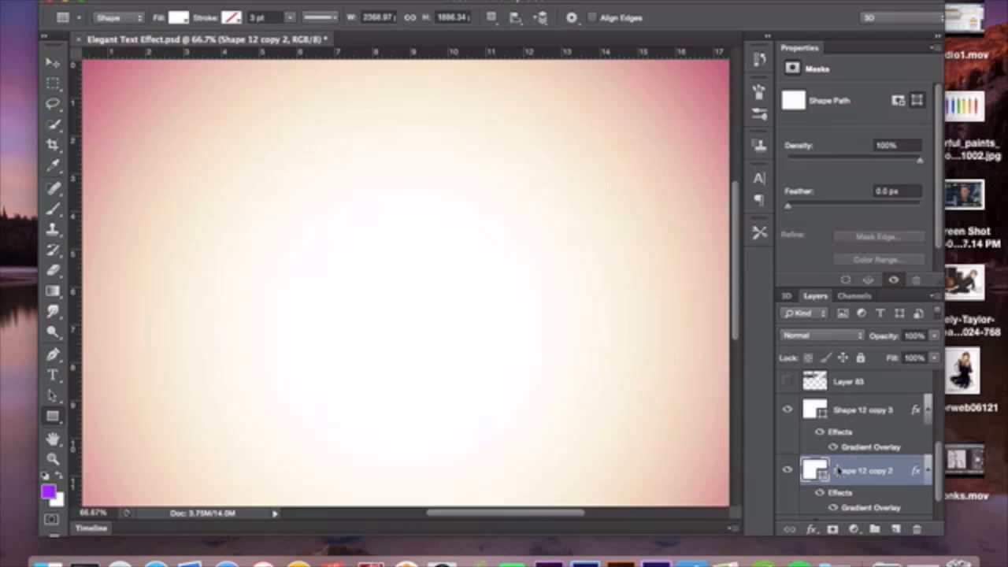
Preview Layer 83 by showing it and hiding it again.
{"action": "scroll", "coordinate": [840, 470], "scroll_direction": "up", "scroll_amount": 2}
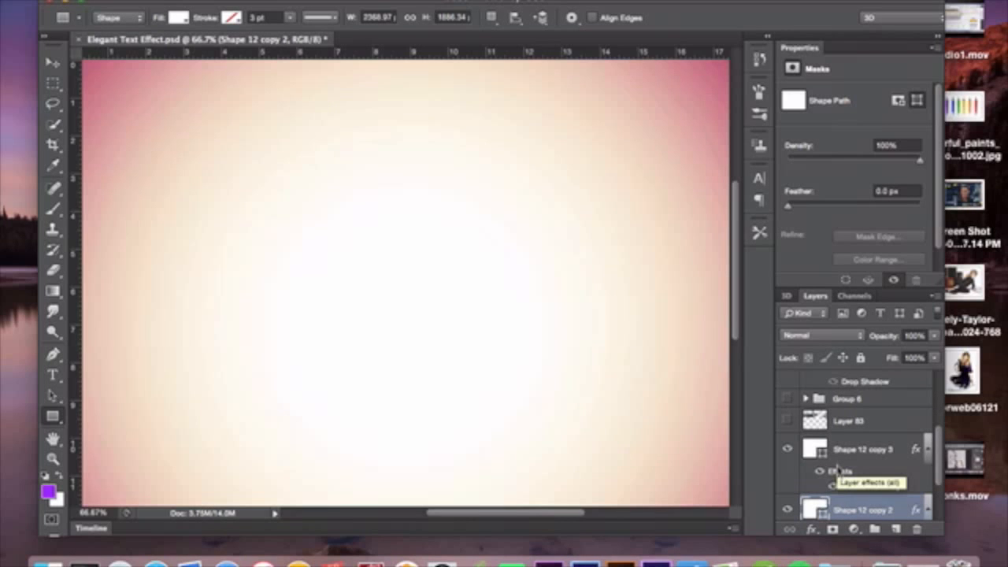
{"action": "left_click", "coordinate": [788, 421]}
{"action": "left_click", "coordinate": [788, 422]}
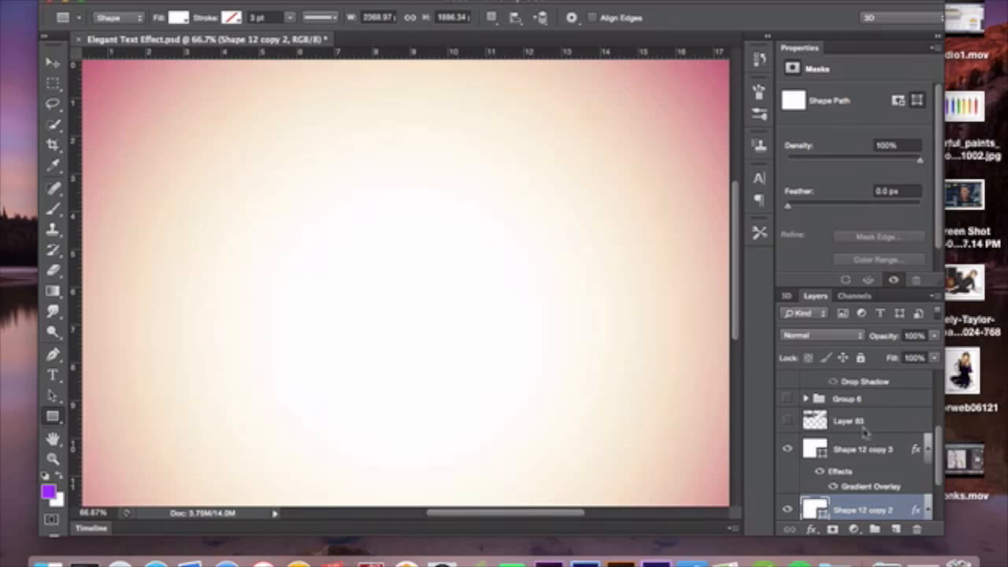
{"action": "scroll", "coordinate": [865, 430], "scroll_direction": "up", "scroll_amount": 1}
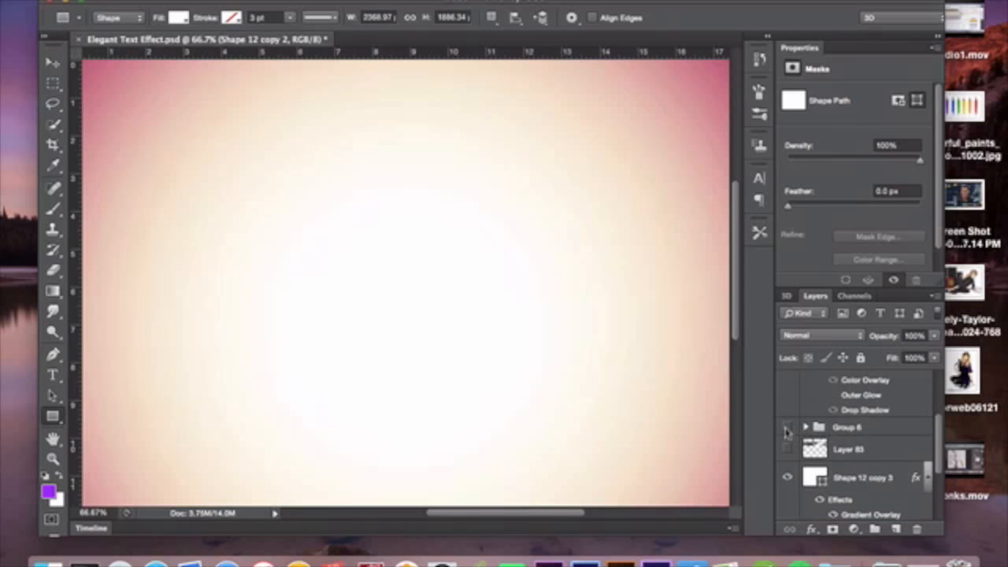
Show and expand Group 6, then preview the artwork with and without its flowers copy layer.
{"action": "scroll", "coordinate": [785, 431], "scroll_direction": "up", "scroll_amount": 2}
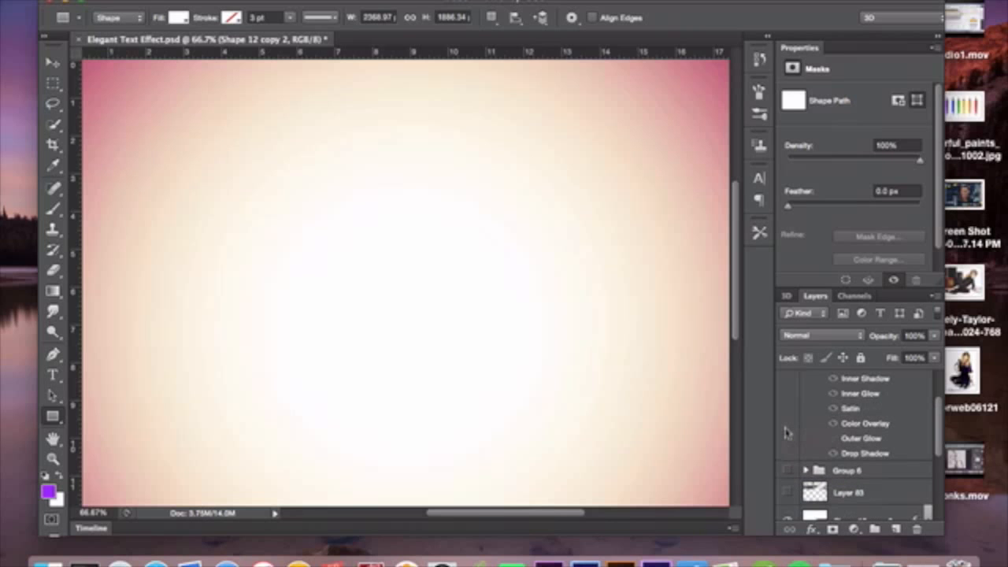
{"action": "scroll", "coordinate": [785, 432], "scroll_direction": "down", "scroll_amount": 2}
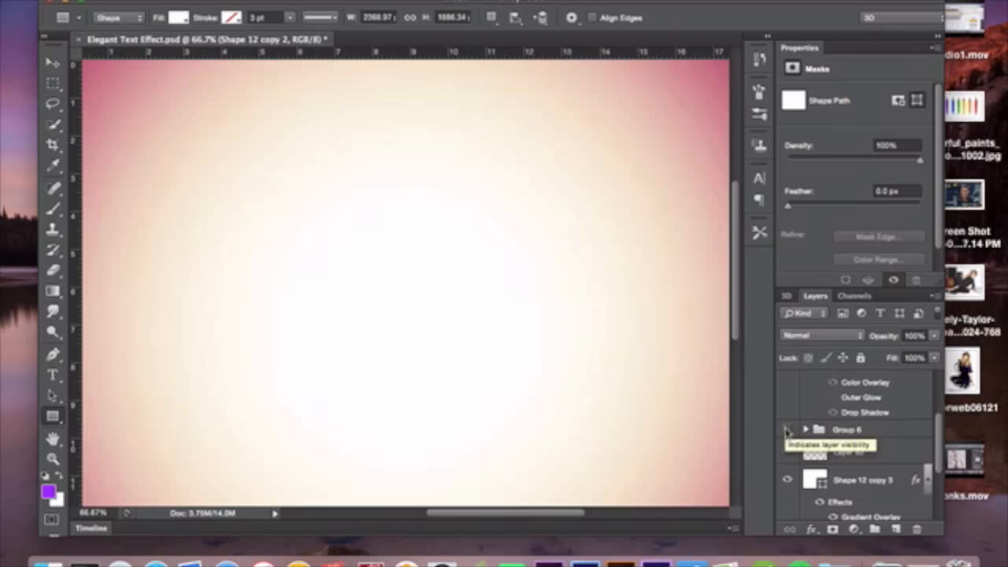
{"action": "left_click", "coordinate": [787, 430]}
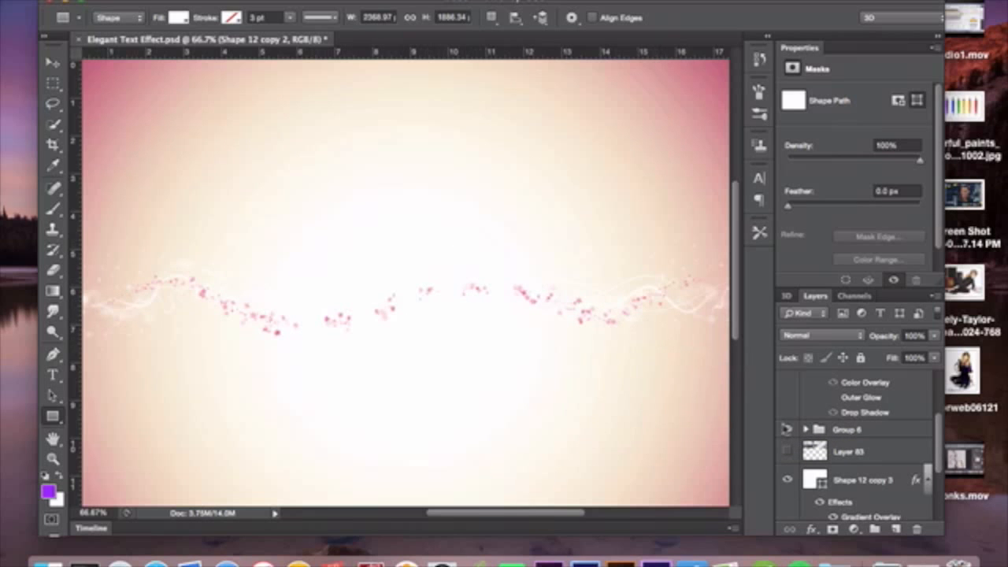
{"action": "left_click", "coordinate": [806, 431]}
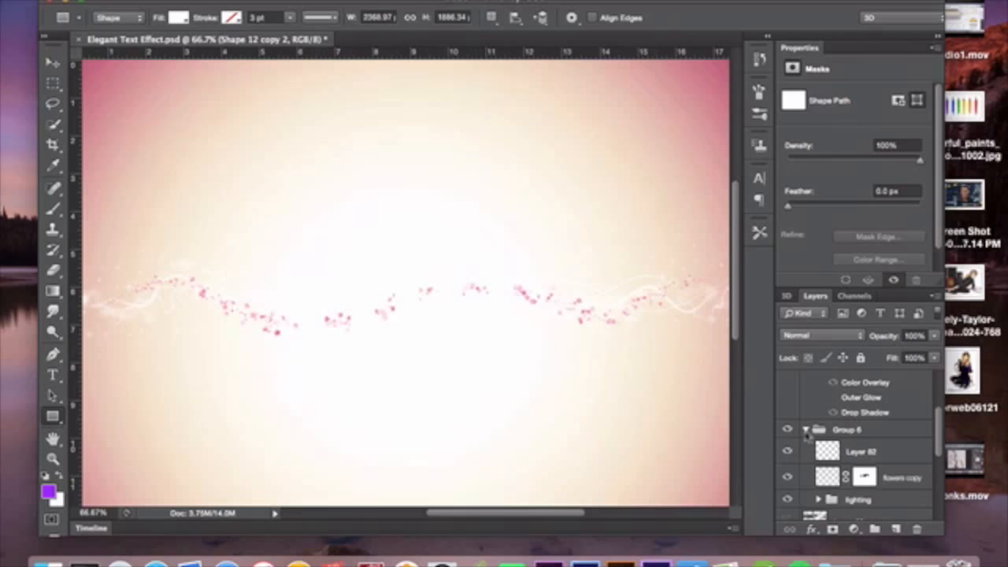
{"action": "left_click", "coordinate": [788, 477]}
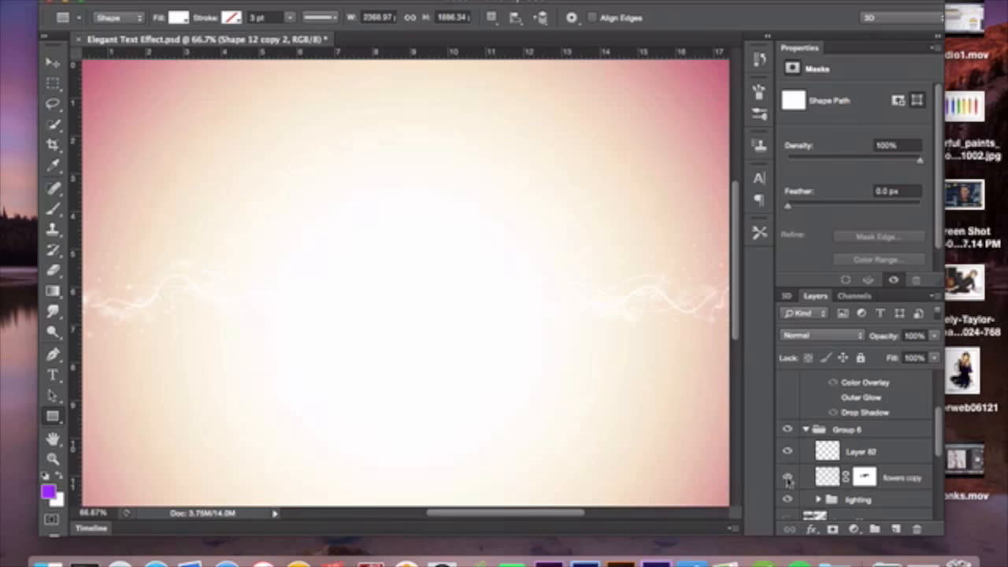
{"action": "left_click", "coordinate": [788, 477]}
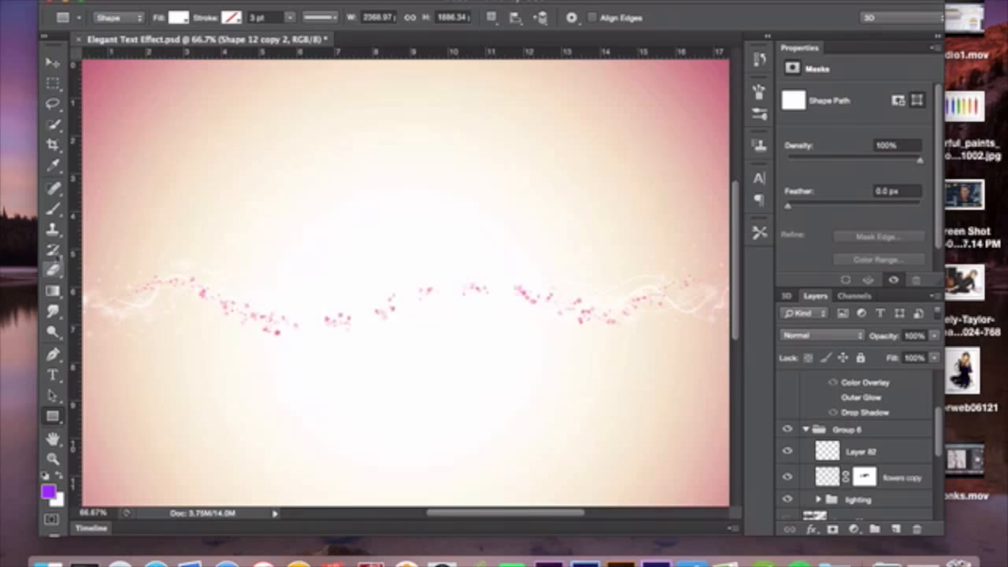
Open the brush settings for the Brush tool and browse the brush tips for flower and leaf shapes.
{"action": "left_click", "coordinate": [54, 208]}
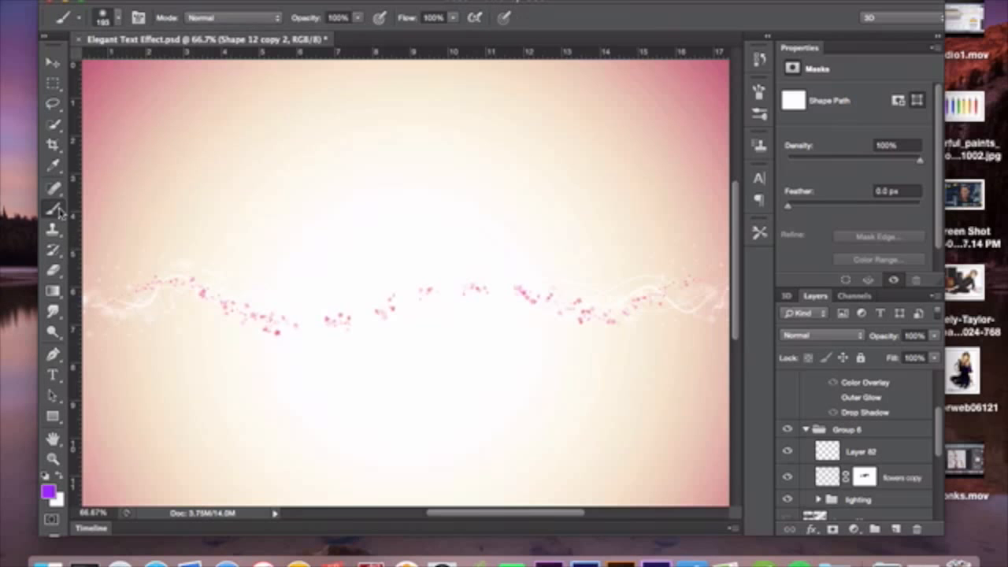
{"action": "left_click", "coordinate": [760, 92]}
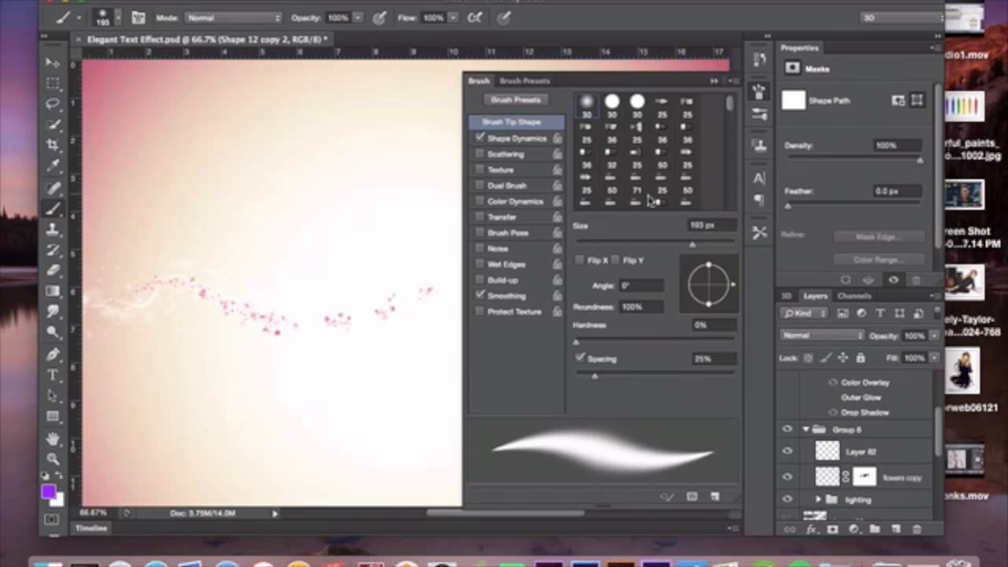
{"action": "scroll", "coordinate": [644, 201], "scroll_direction": "down", "scroll_amount": 5}
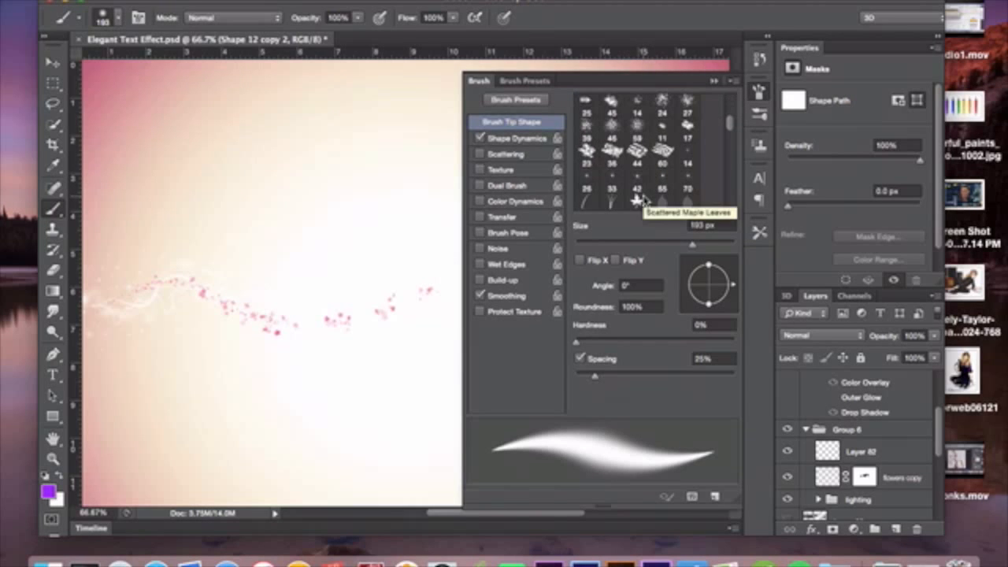
{"action": "scroll", "coordinate": [645, 202], "scroll_direction": "down", "scroll_amount": 3}
{"action": "scroll", "coordinate": [644, 201], "scroll_direction": "up", "scroll_amount": 1}
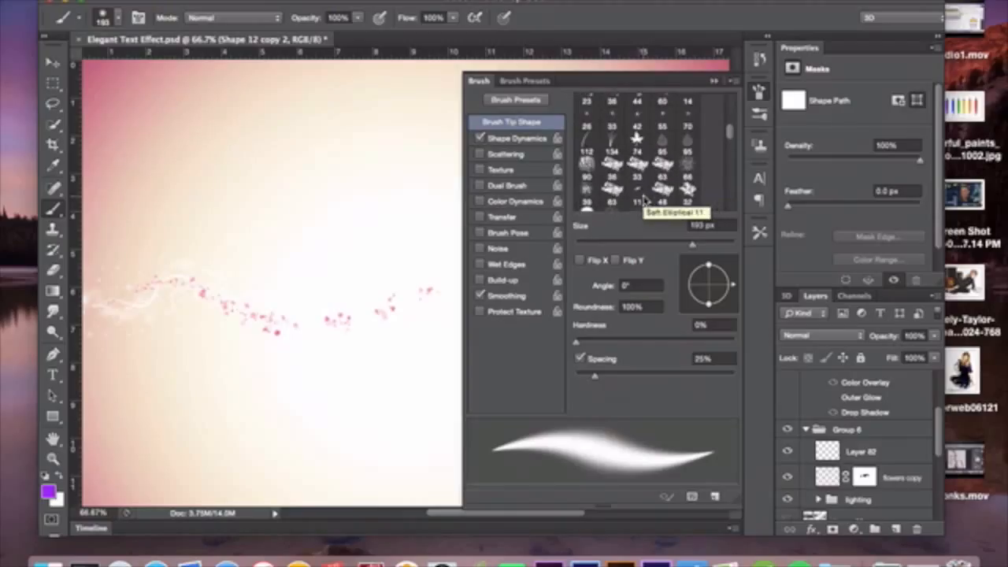
{"action": "scroll", "coordinate": [668, 148], "scroll_direction": "up", "scroll_amount": 3}
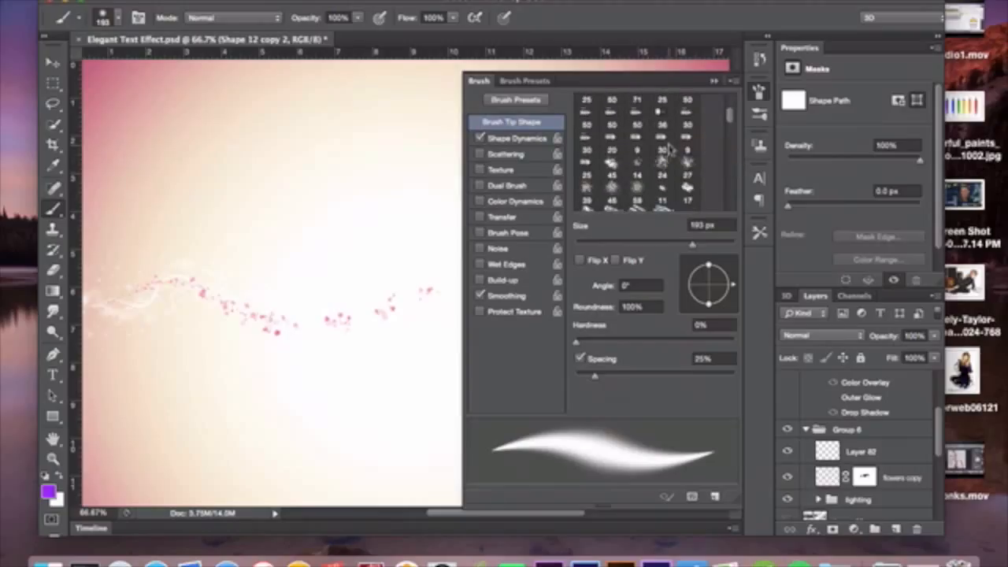
{"action": "scroll", "coordinate": [668, 148], "scroll_direction": "down", "scroll_amount": 3}
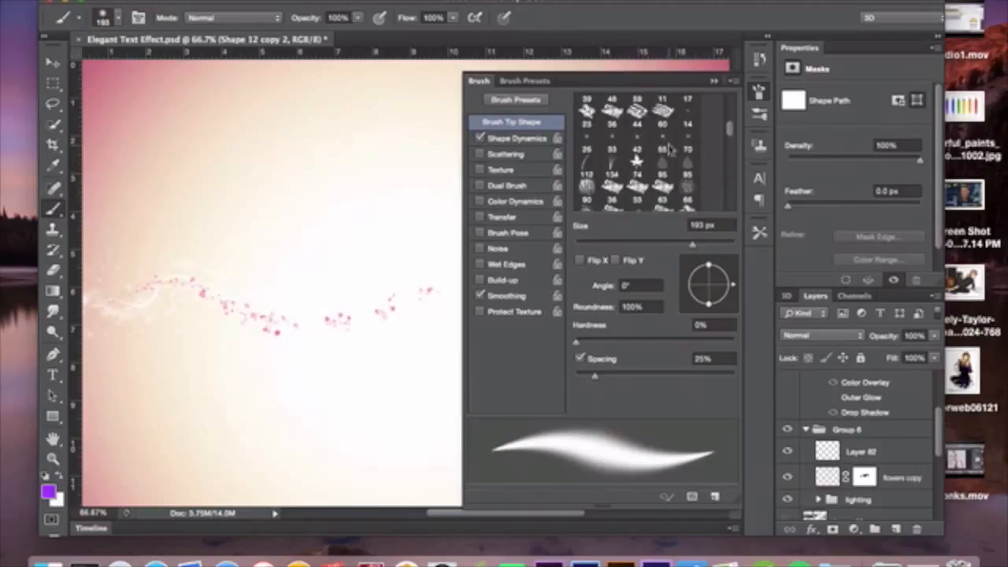
{"action": "scroll", "coordinate": [668, 148], "scroll_direction": "down", "scroll_amount": 3}
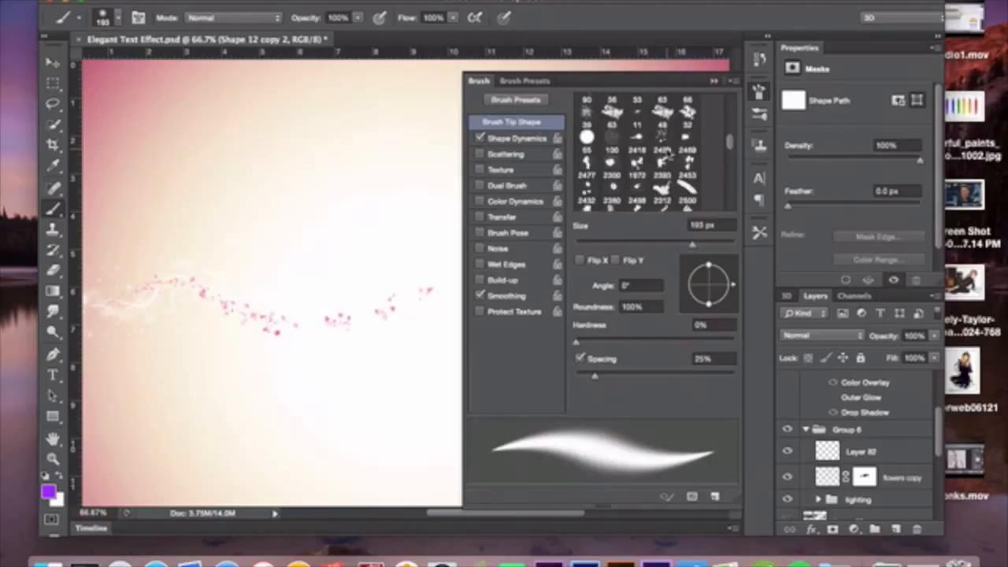
{"action": "scroll", "coordinate": [668, 150], "scroll_direction": "up", "scroll_amount": 2}
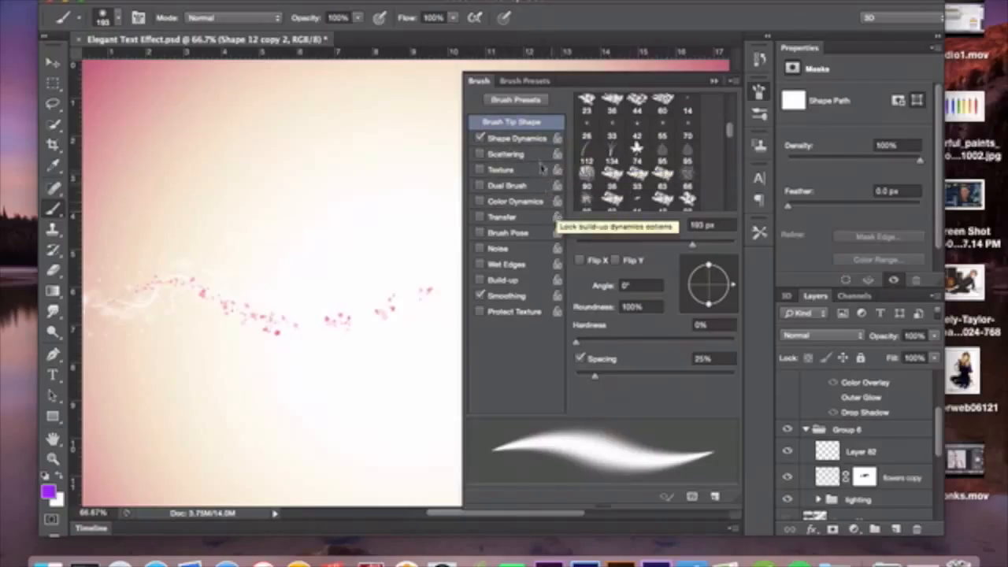
Enable Scattering for the brush with Scatter set to 450%, and collapse the brush settings.
{"action": "left_click", "coordinate": [521, 154]}
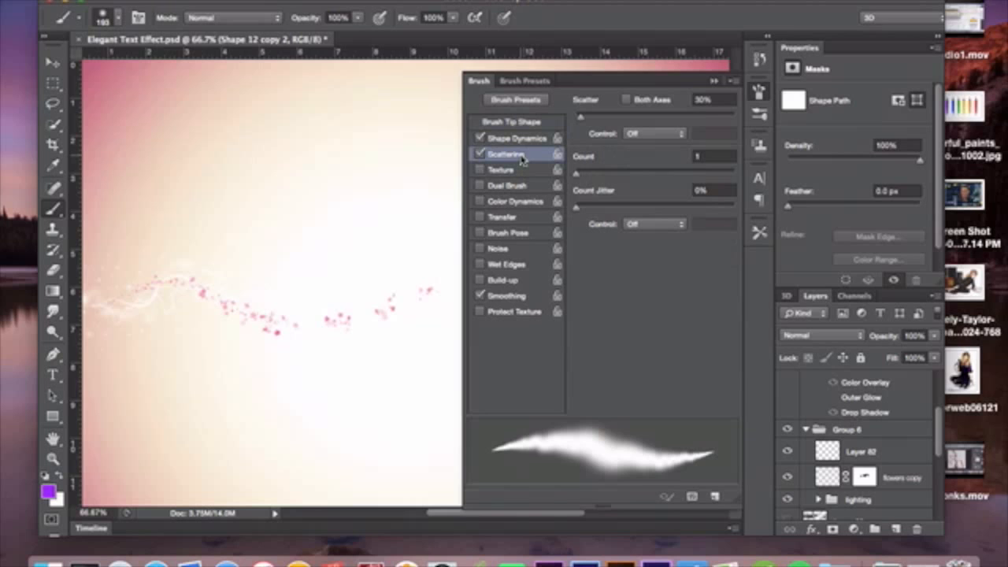
{"action": "left_click_drag", "start_coordinate": [580, 116], "coordinate": [648, 118]}
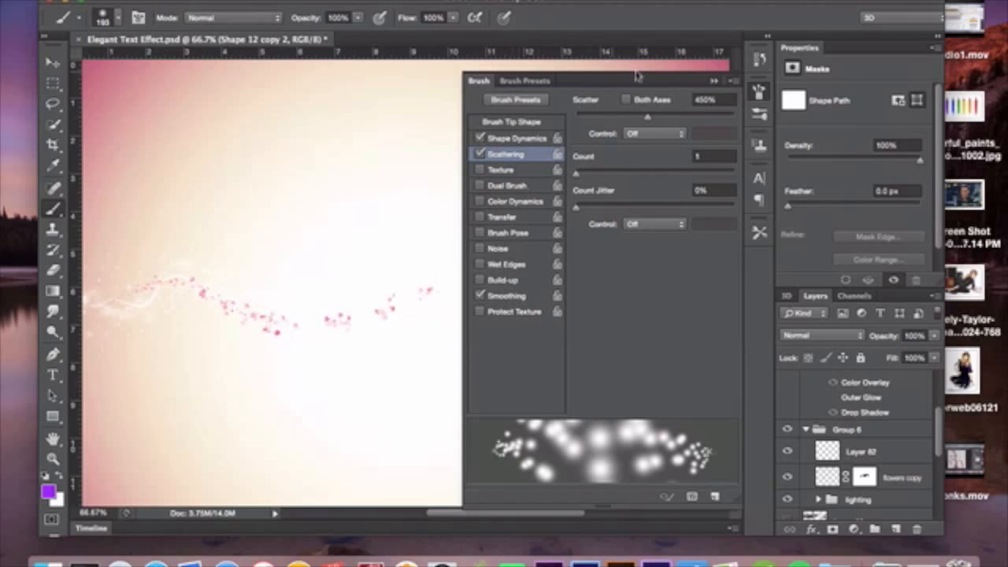
{"action": "left_click", "coordinate": [714, 82]}
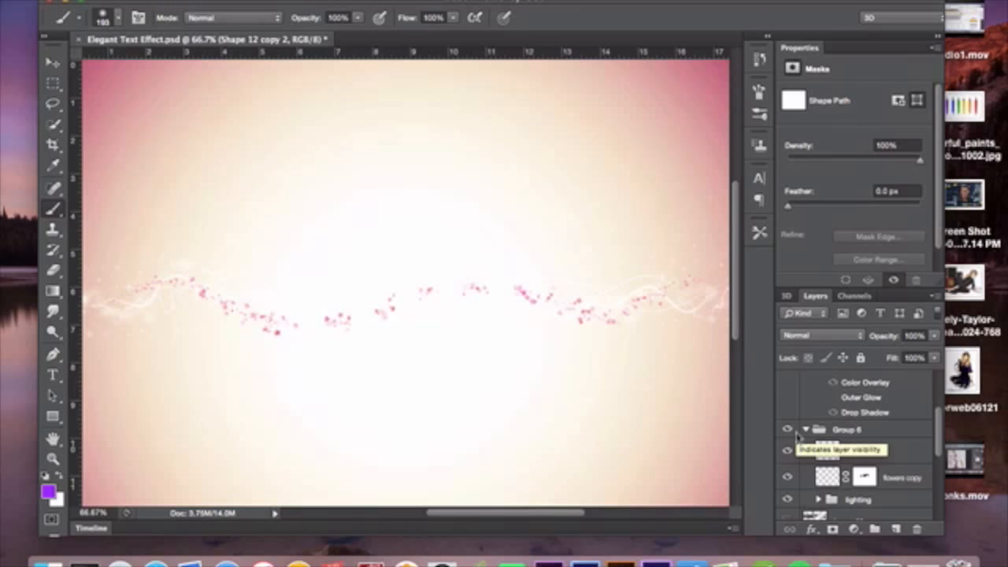
Hide the flowers copy layer and inspect the lighting group by toggling its visibility and expanding it.
{"action": "left_click", "coordinate": [788, 477]}
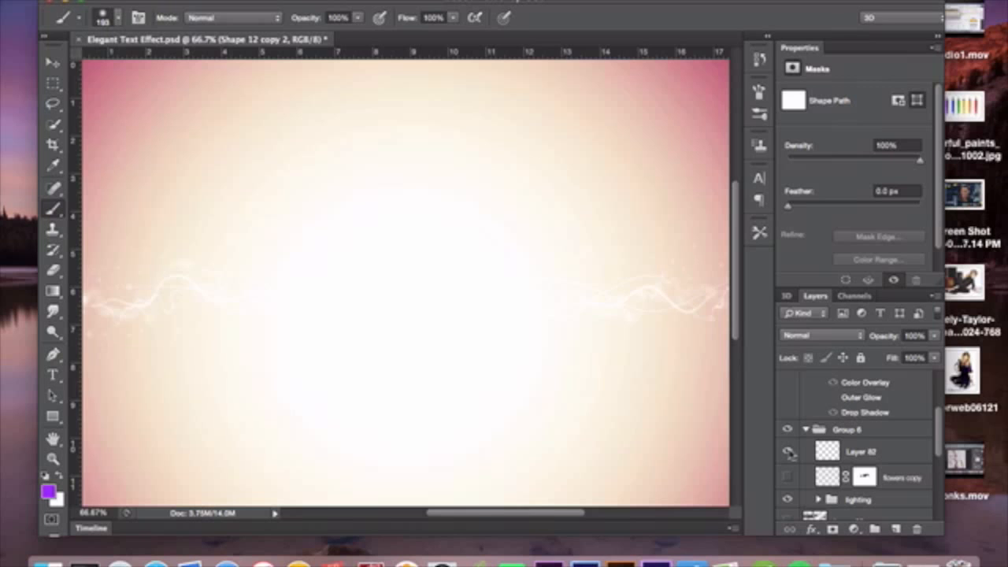
{"action": "left_click", "coordinate": [788, 500]}
{"action": "left_click", "coordinate": [788, 499]}
{"action": "left_click", "coordinate": [818, 499]}
{"action": "scroll", "coordinate": [818, 499], "scroll_direction": "down", "scroll_amount": 3}
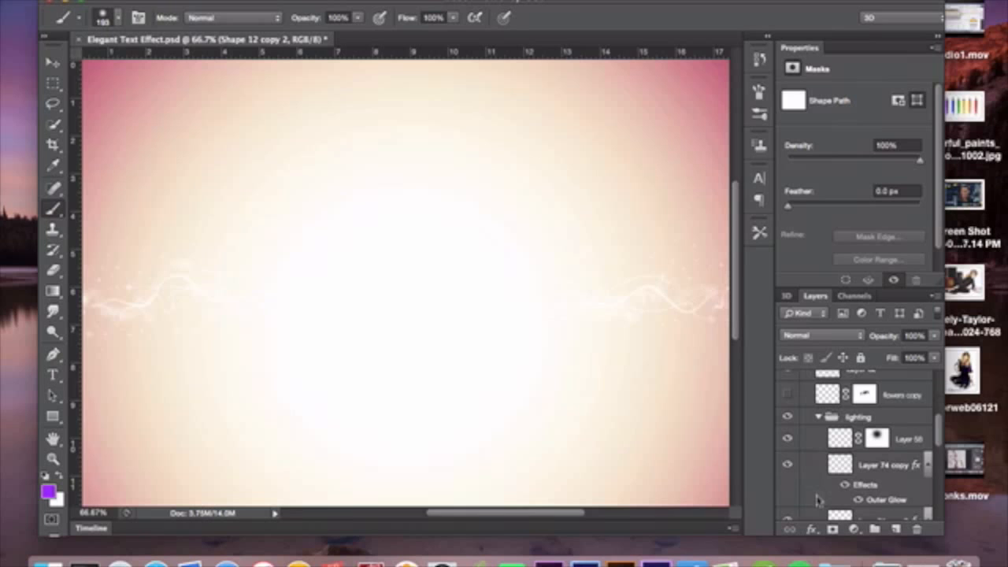
Hide Layer 74 copy and the masked layer above it, and review the Outer Glow settings of Layer 74 copy.
{"action": "left_click", "coordinate": [788, 465]}
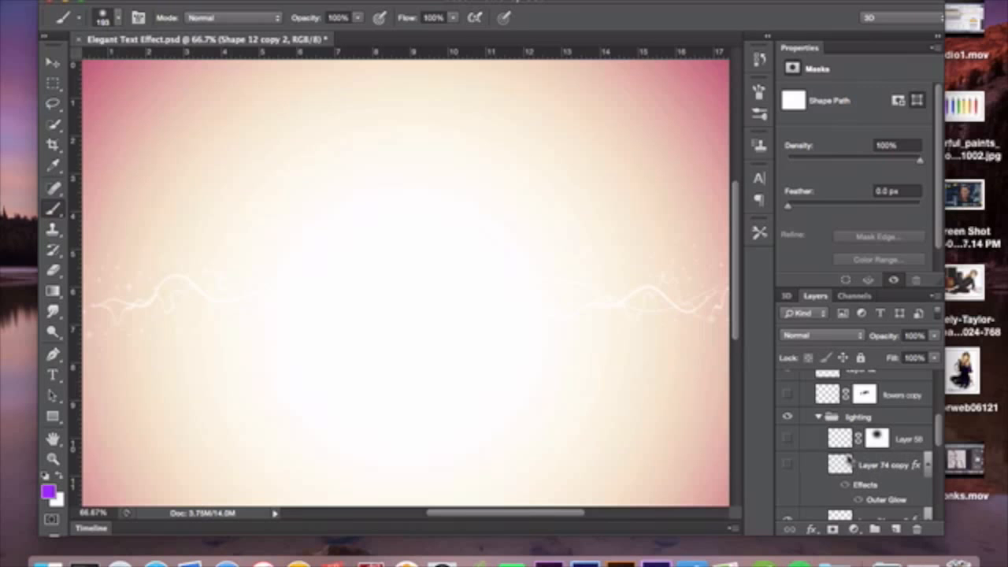
{"action": "left_click", "coordinate": [869, 464]}
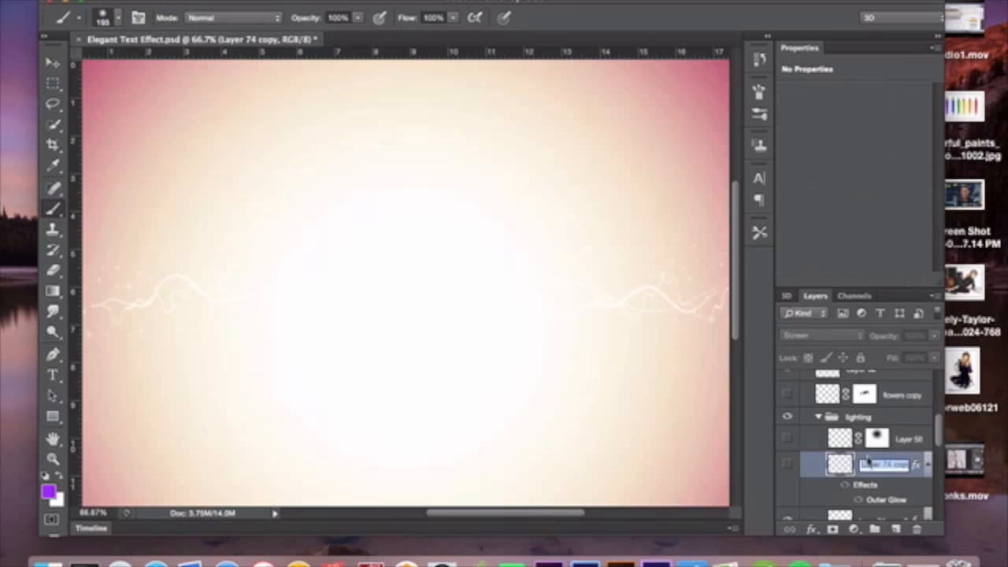
{"action": "double_click", "coordinate": [869, 460]}
{"action": "double_click", "coordinate": [889, 457]}
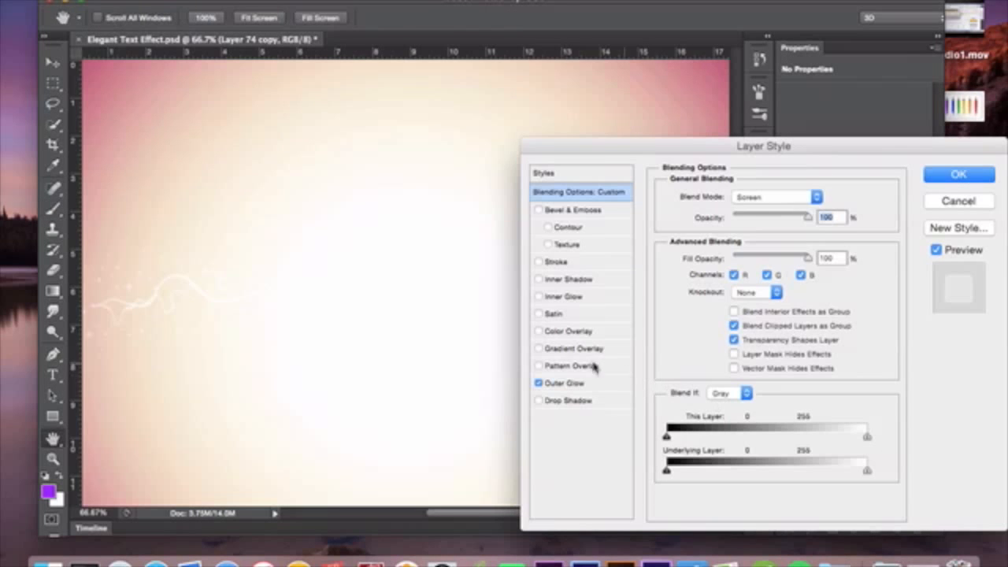
{"action": "left_click", "coordinate": [584, 386]}
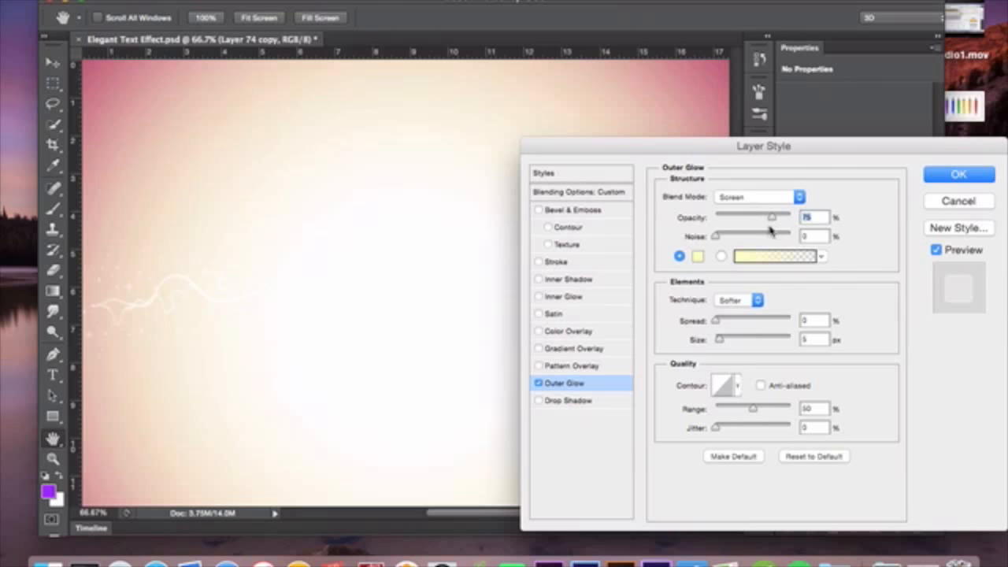
{"action": "left_click", "coordinate": [985, 182]}
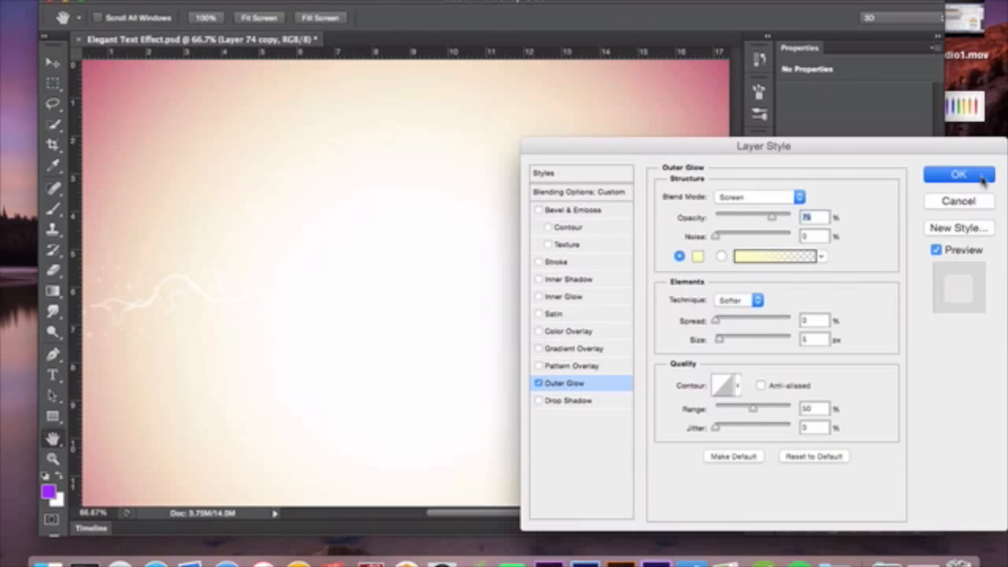
Show the two hidden lighting layers and the flowers copy layer again, and collapse Group 6.
{"action": "left_click", "coordinate": [787, 466]}
{"action": "left_click", "coordinate": [788, 438]}
{"action": "scroll", "coordinate": [835, 492], "scroll_direction": "down", "scroll_amount": 2}
{"action": "scroll", "coordinate": [835, 491], "scroll_direction": "down", "scroll_amount": 4}
{"action": "scroll", "coordinate": [834, 490], "scroll_direction": "down", "scroll_amount": 6}
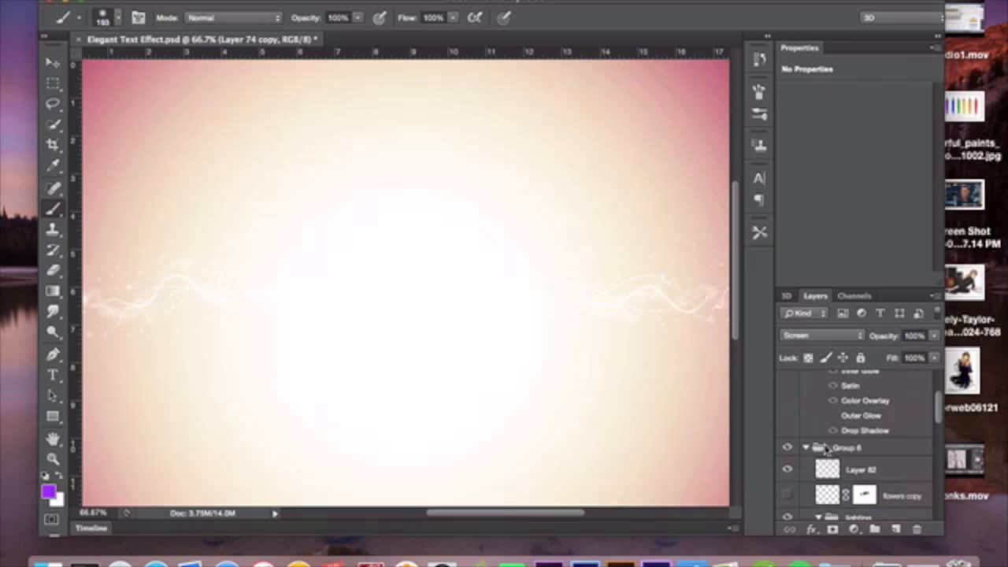
{"action": "left_click", "coordinate": [788, 495]}
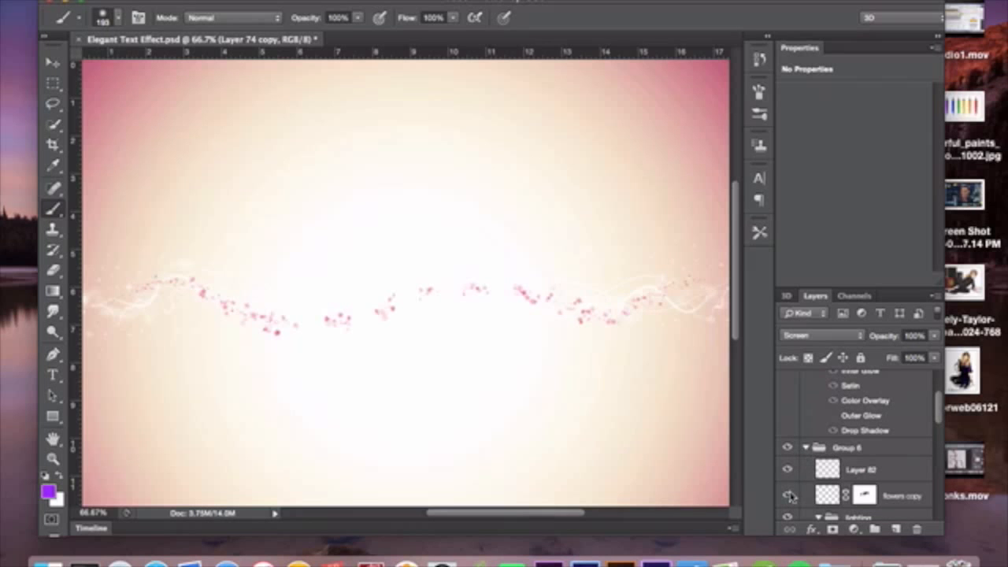
{"action": "left_click", "coordinate": [806, 448]}
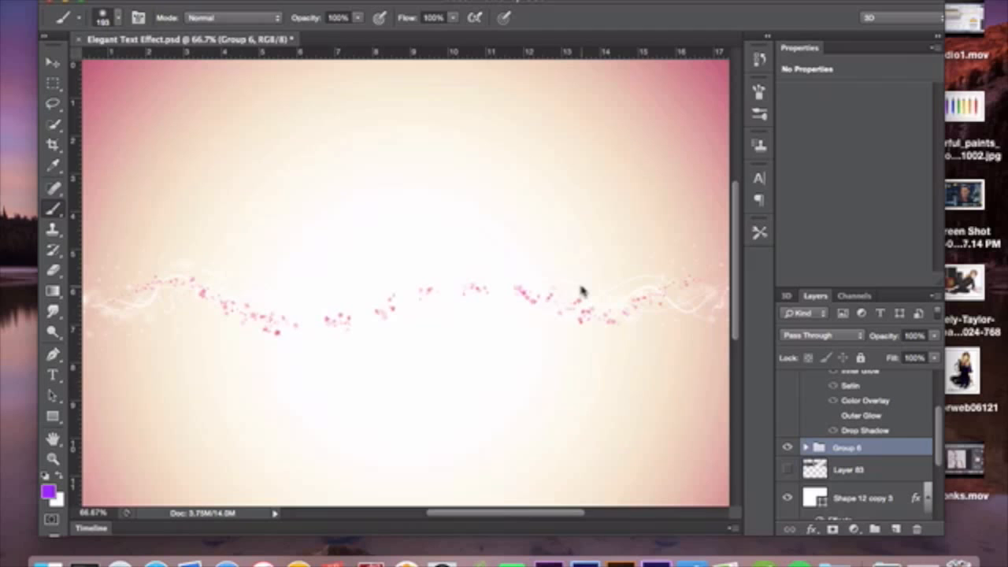
Check the layer style options of the Jazzed text layer and make the layer visible.
{"action": "scroll", "coordinate": [582, 292], "scroll_direction": "up", "scroll_amount": 3}
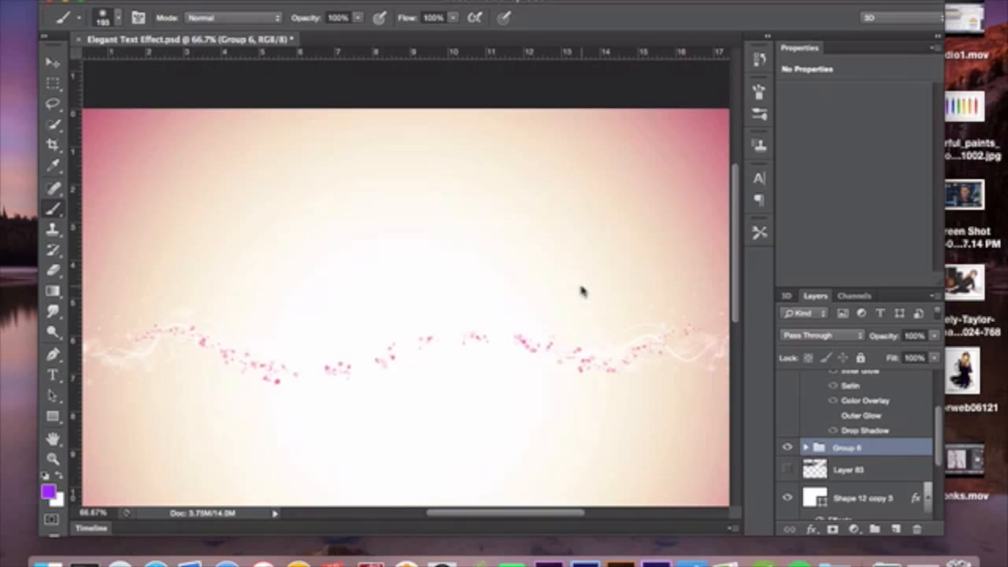
{"action": "scroll", "coordinate": [581, 292], "scroll_direction": "down", "scroll_amount": 5}
{"action": "scroll", "coordinate": [866, 445], "scroll_direction": "up", "scroll_amount": 2}
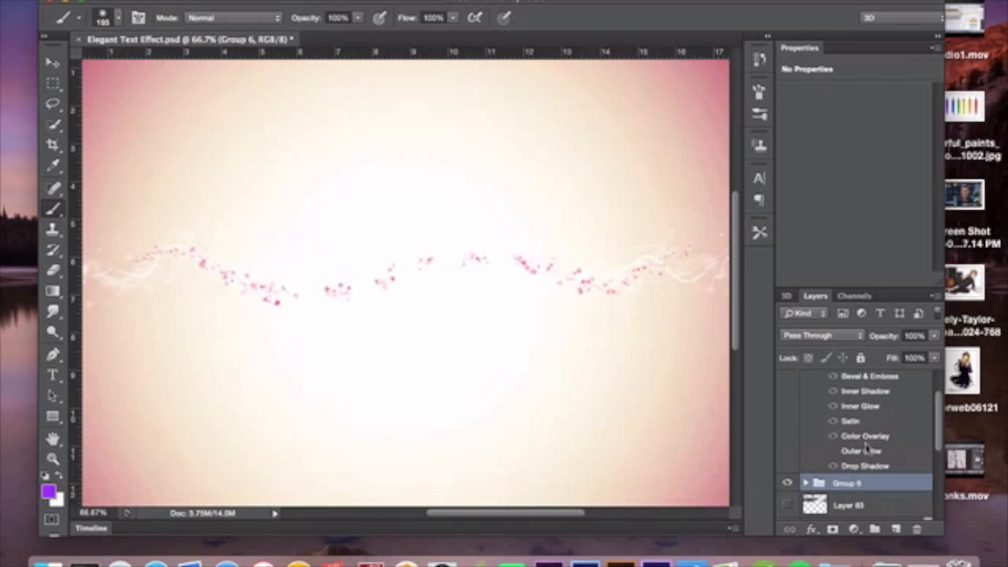
{"action": "scroll", "coordinate": [867, 447], "scroll_direction": "up", "scroll_amount": 2}
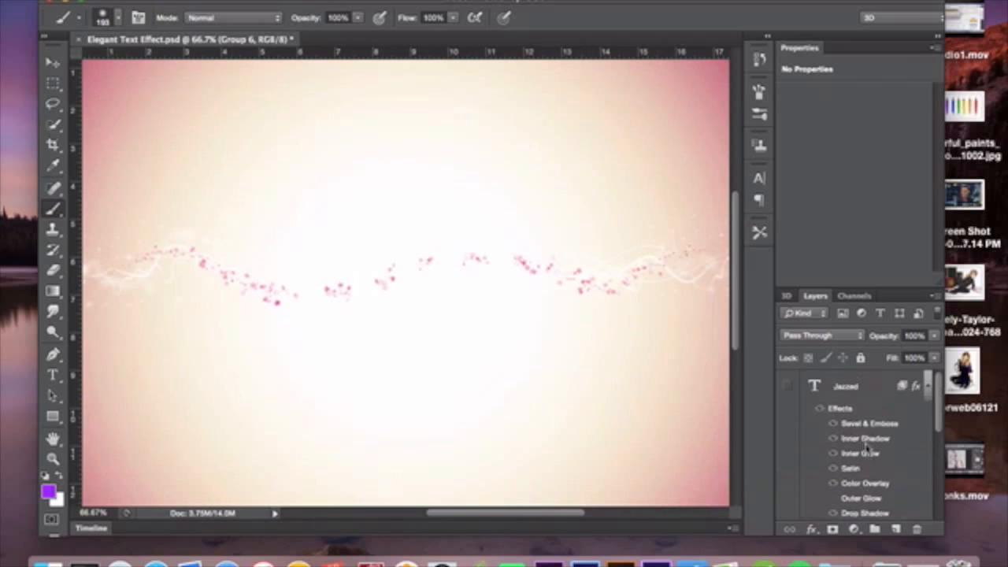
{"action": "double_click", "coordinate": [866, 386]}
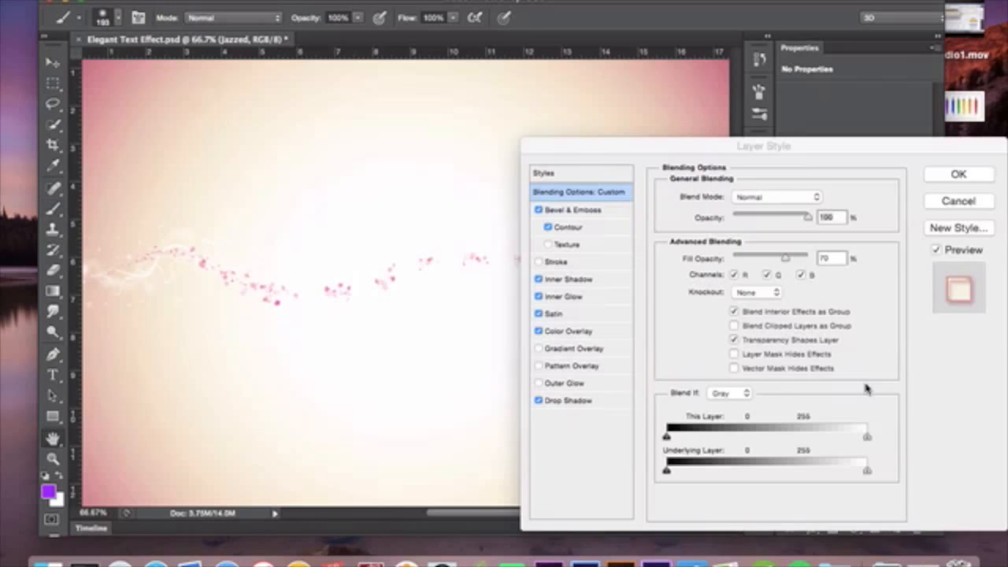
{"action": "left_click", "coordinate": [953, 203]}
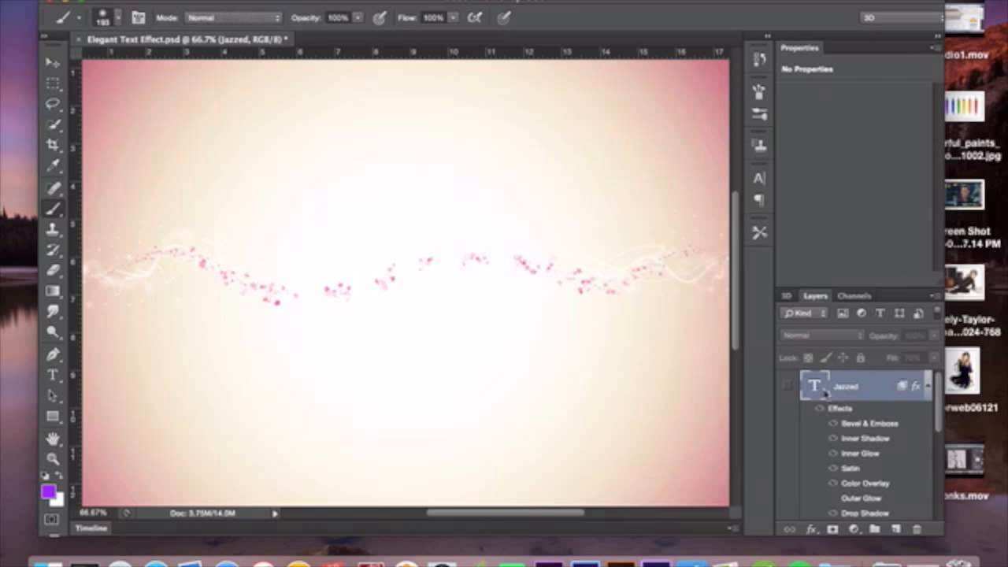
{"action": "left_click", "coordinate": [788, 385]}
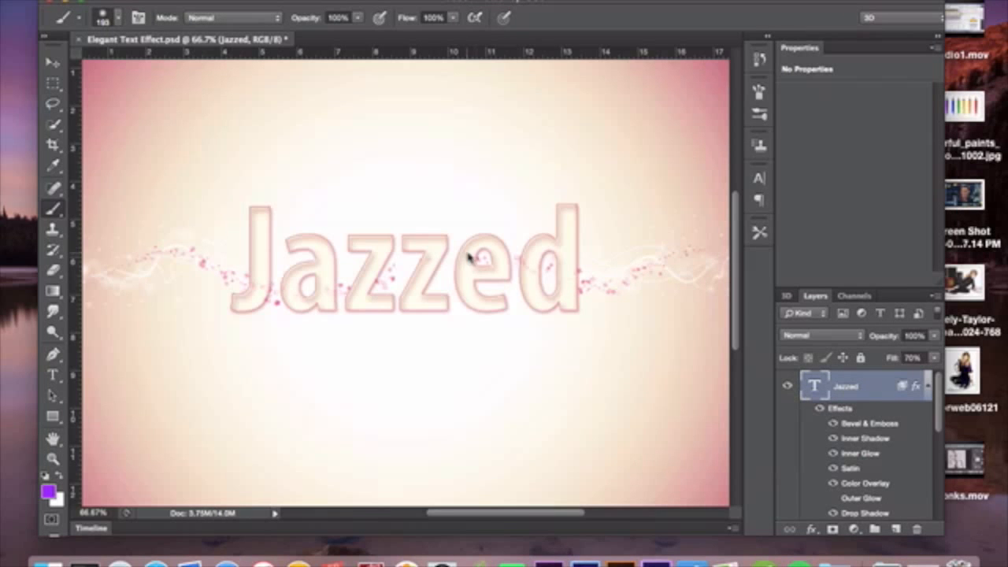
Select the whole word Jazzed with the Type tool and check its font family and font style options without changing them.
{"action": "left_click", "coordinate": [52, 375]}
{"action": "left_click", "coordinate": [256, 283]}
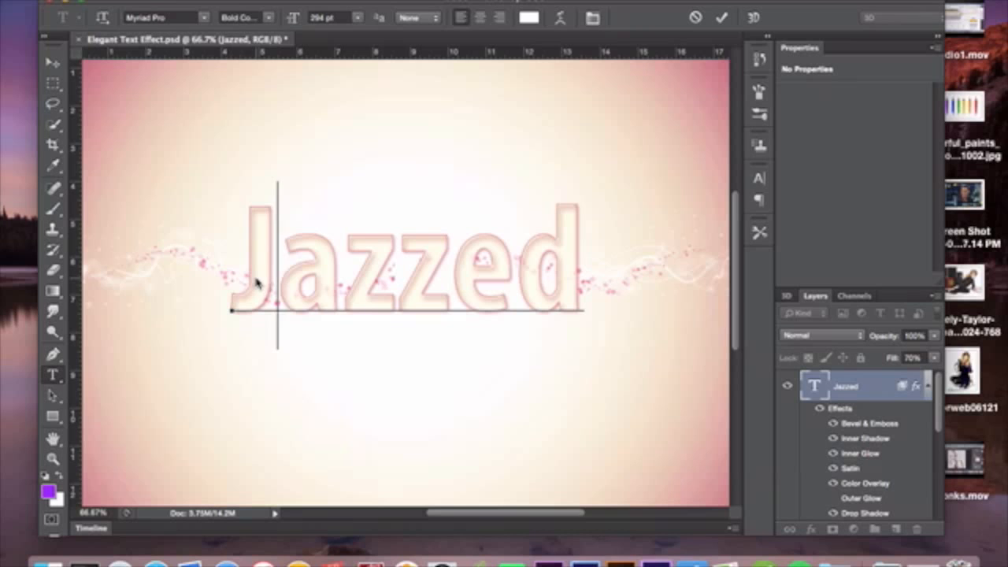
{"action": "left_click_drag", "start_coordinate": [248, 271], "coordinate": [625, 254]}
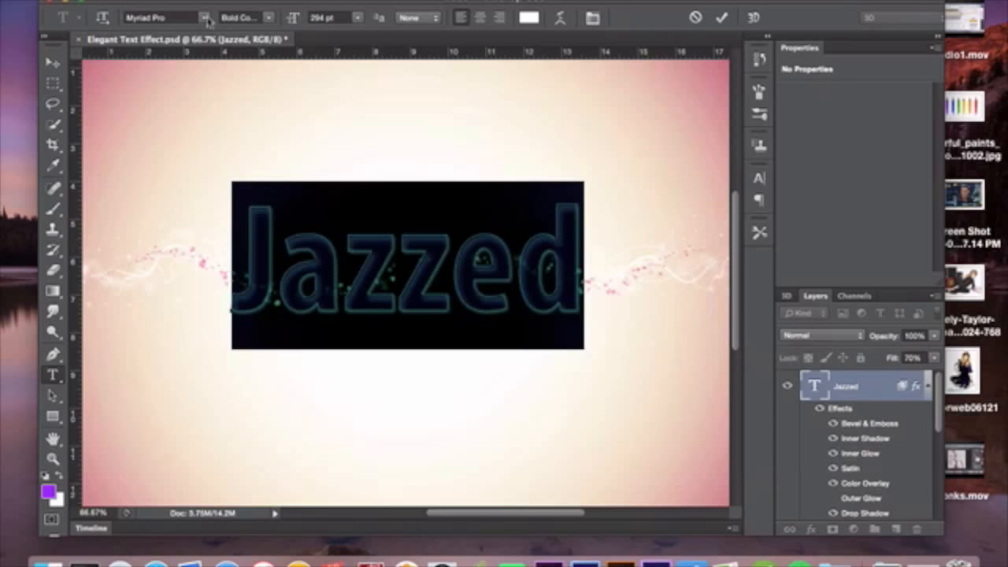
{"action": "left_click", "coordinate": [269, 18]}
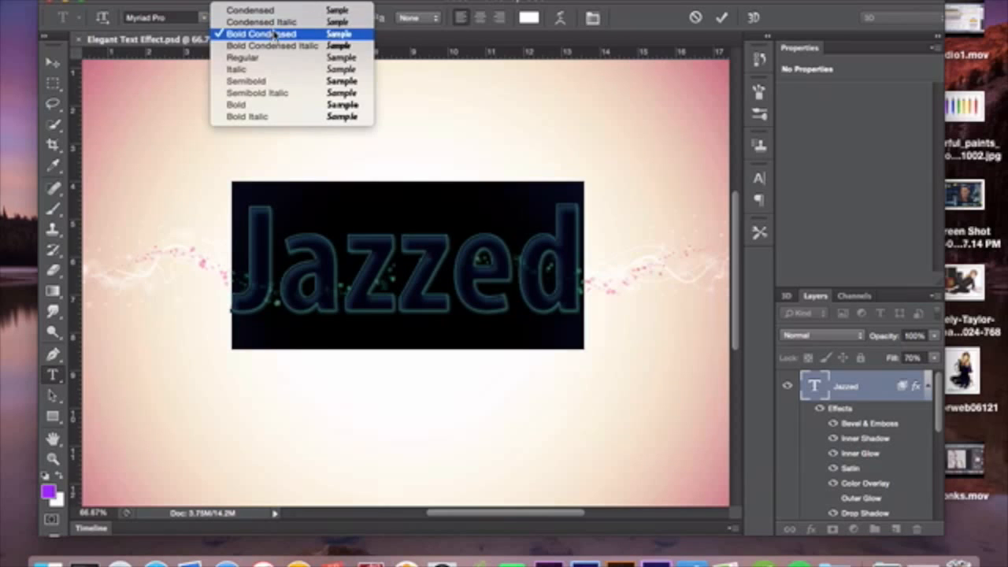
{"action": "left_click", "coordinate": [281, 1]}
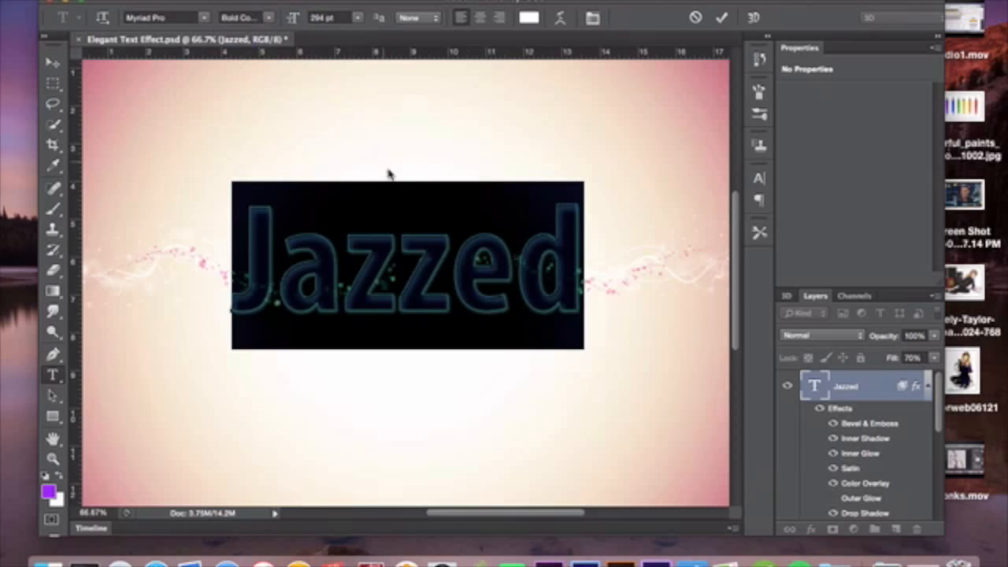
{"action": "left_click", "coordinate": [867, 391]}
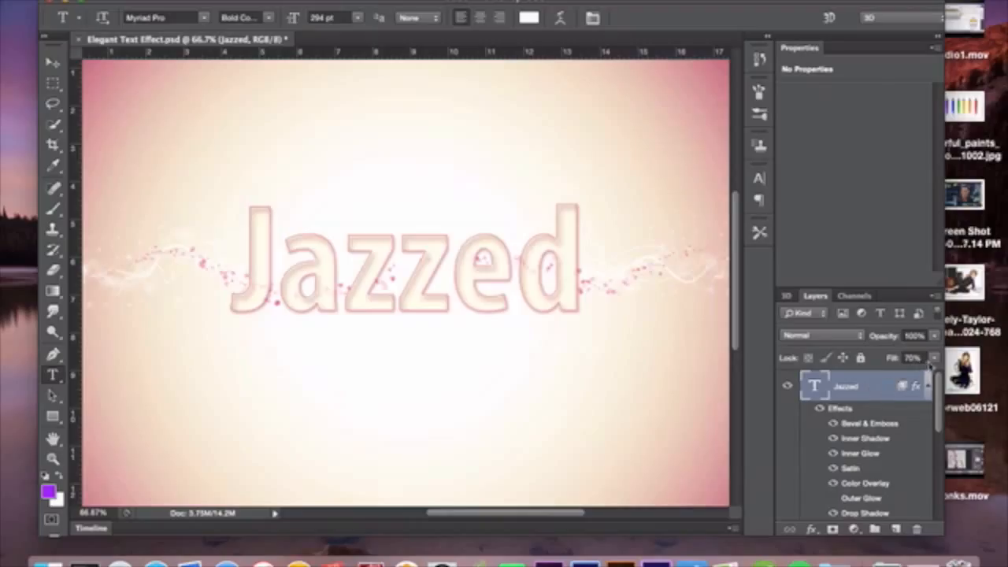
Review the Jazzed layer's blending options, Bevel & Emboss settings and Contour, including the available contour presets and their options.
{"action": "double_click", "coordinate": [886, 387]}
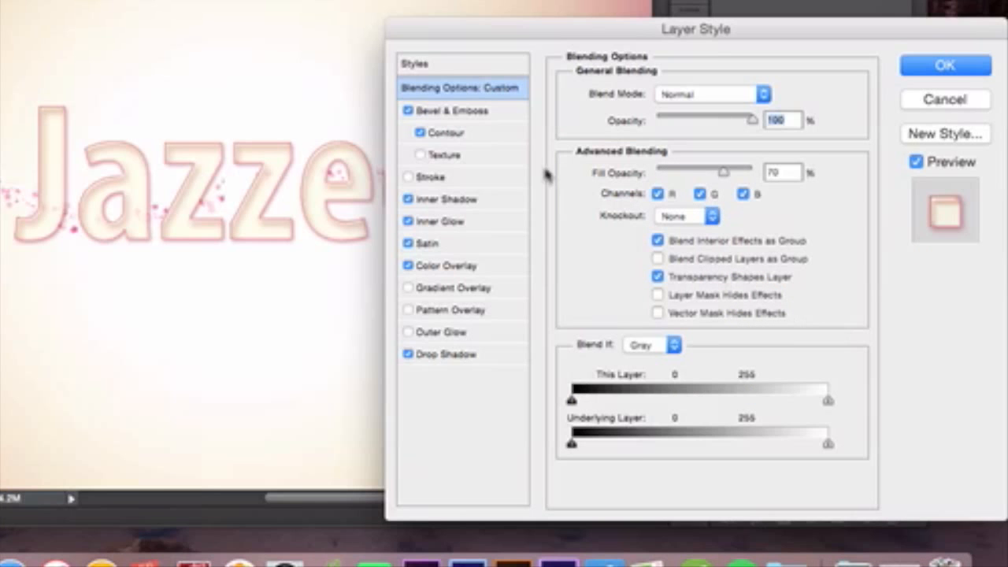
{"action": "left_click", "coordinate": [483, 112]}
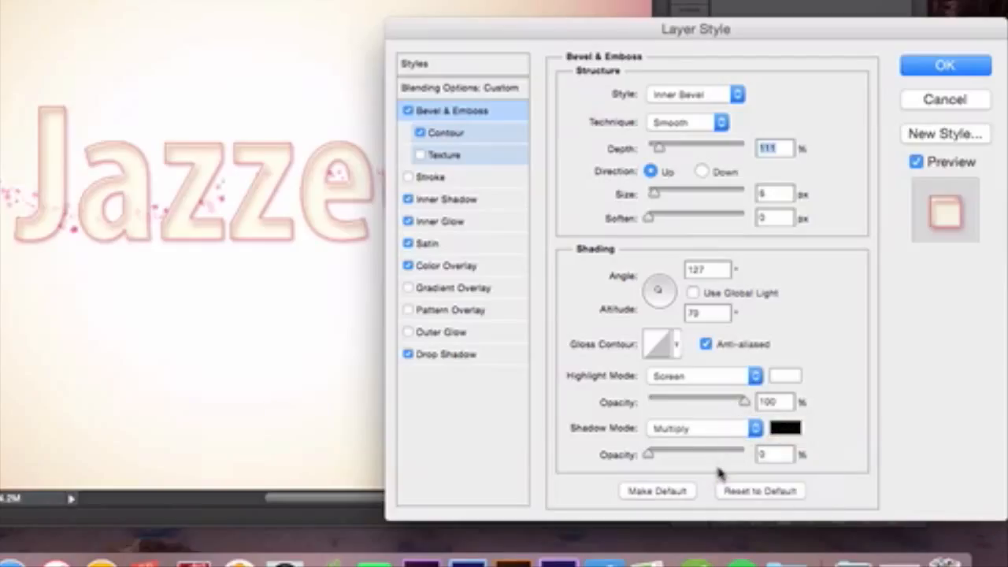
{"action": "left_click", "coordinate": [484, 140]}
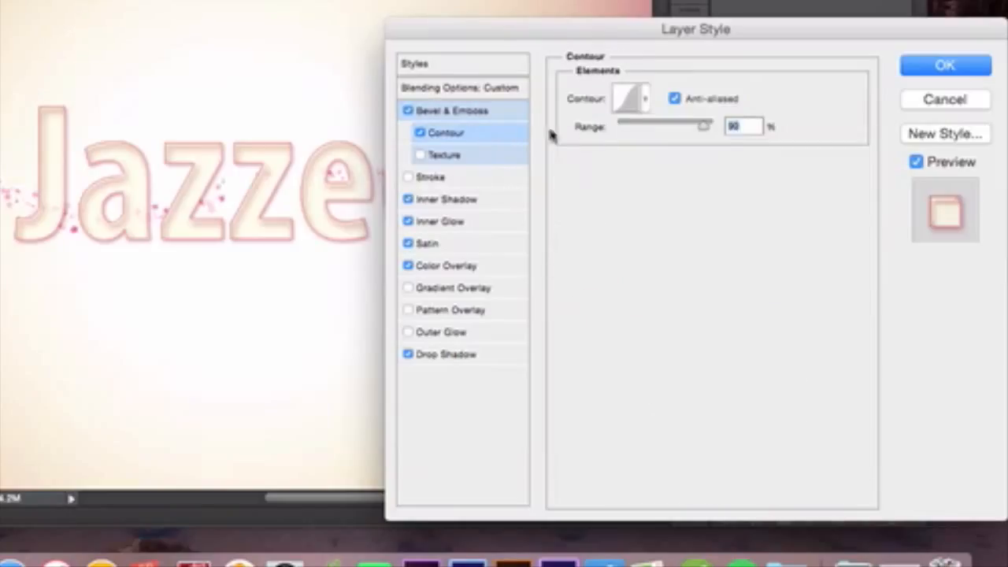
{"action": "left_click", "coordinate": [646, 104]}
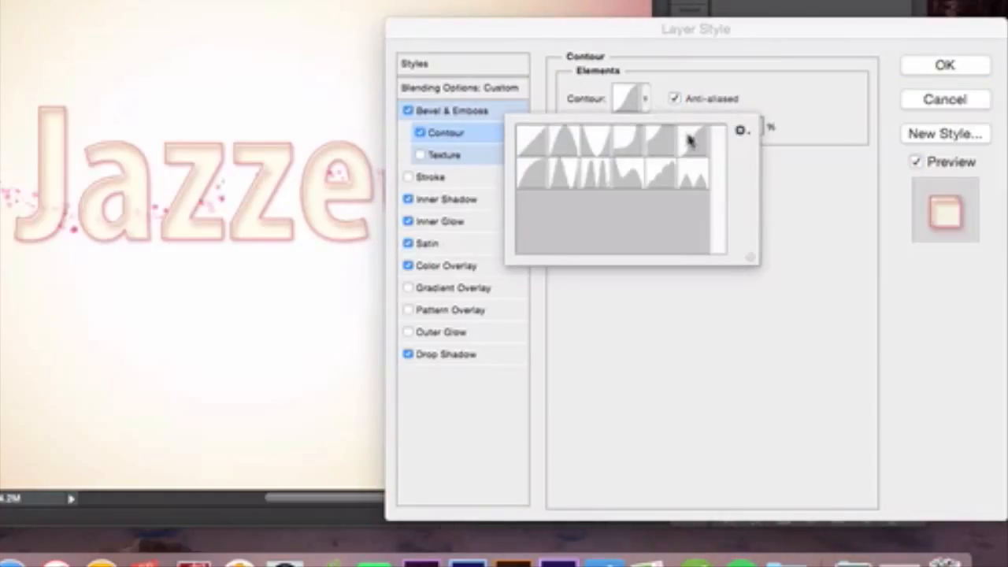
{"action": "left_click", "coordinate": [646, 95]}
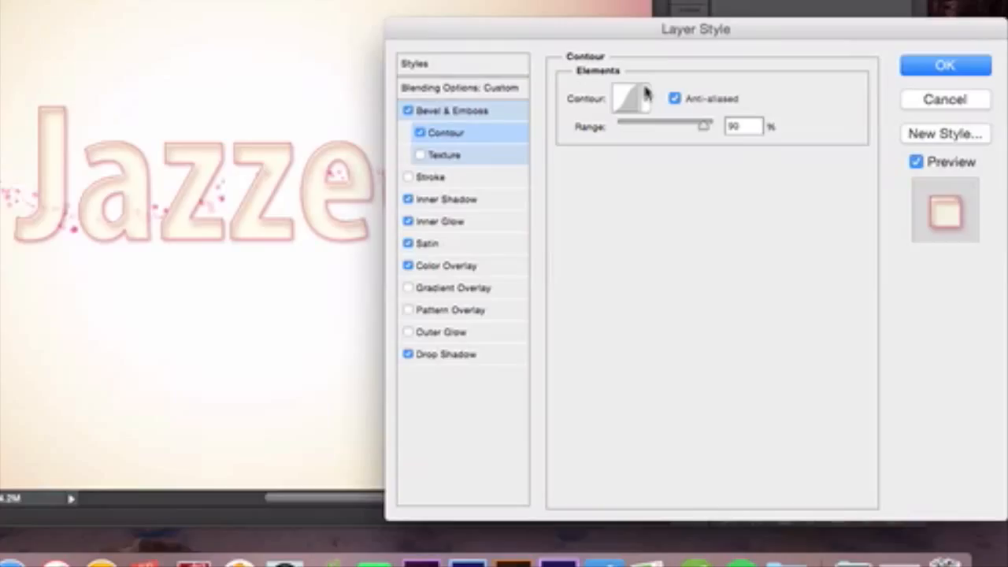
{"action": "left_click", "coordinate": [645, 93]}
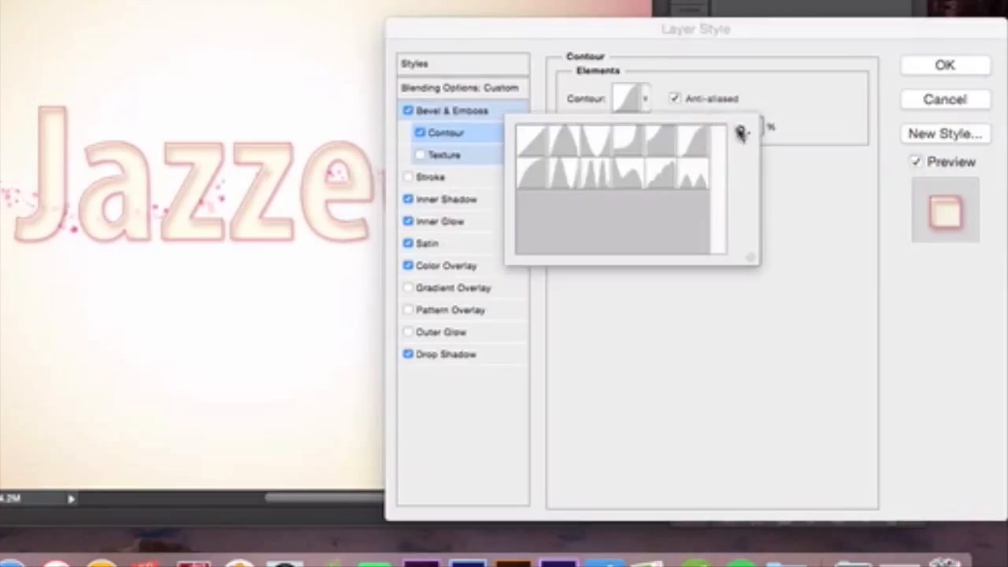
{"action": "left_click", "coordinate": [742, 132]}
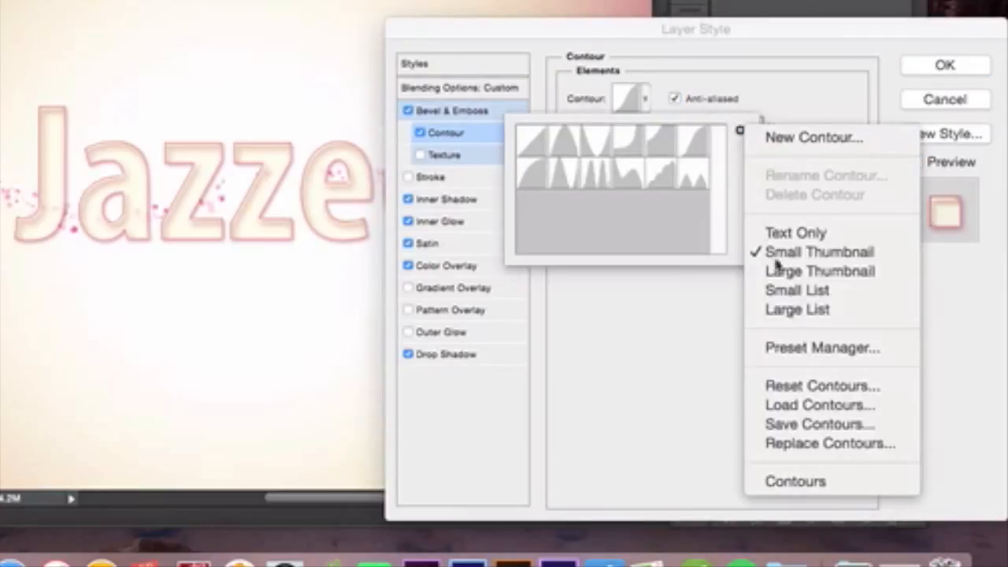
{"action": "left_click", "coordinate": [771, 89]}
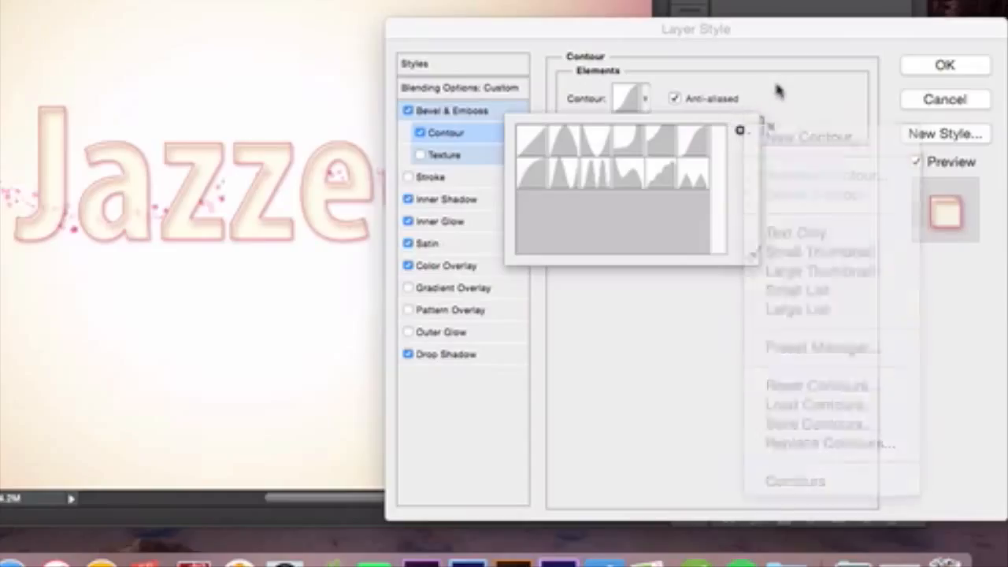
{"action": "left_click", "coordinate": [648, 95]}
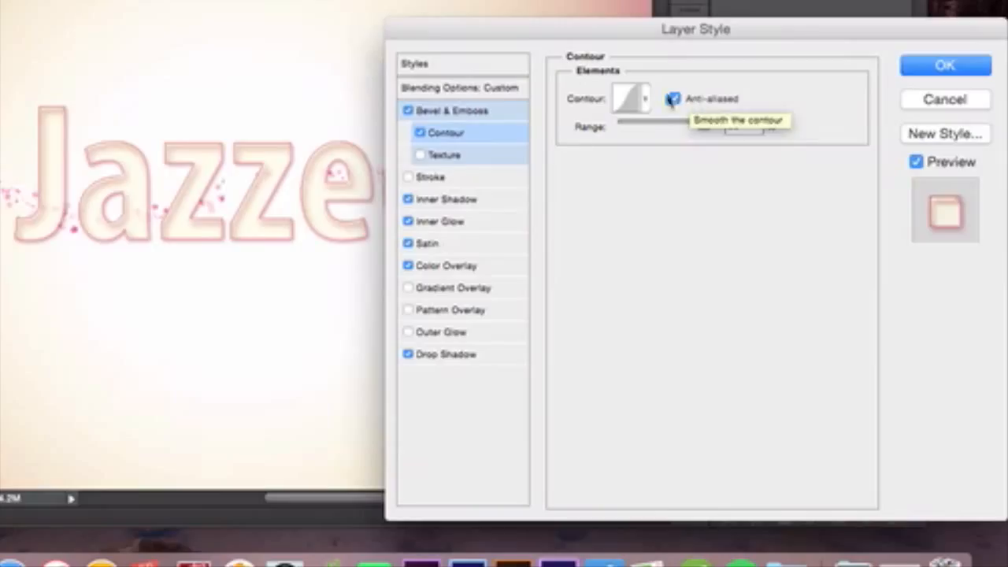
Review the Inner Shadow settings of the Jazzed text, including the shadow colour, and the Inner Glow settings.
{"action": "left_click", "coordinate": [508, 207]}
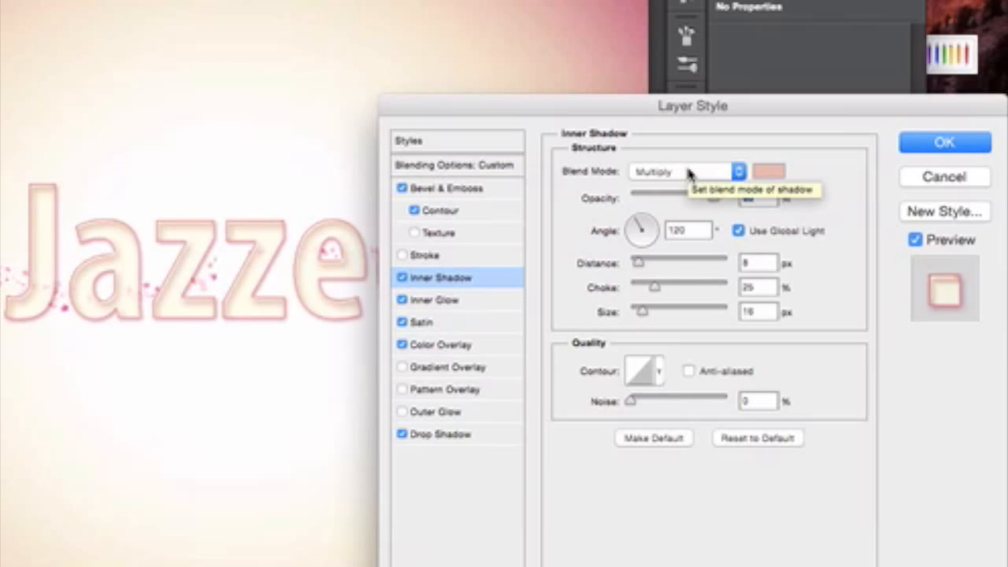
{"action": "left_click", "coordinate": [770, 173]}
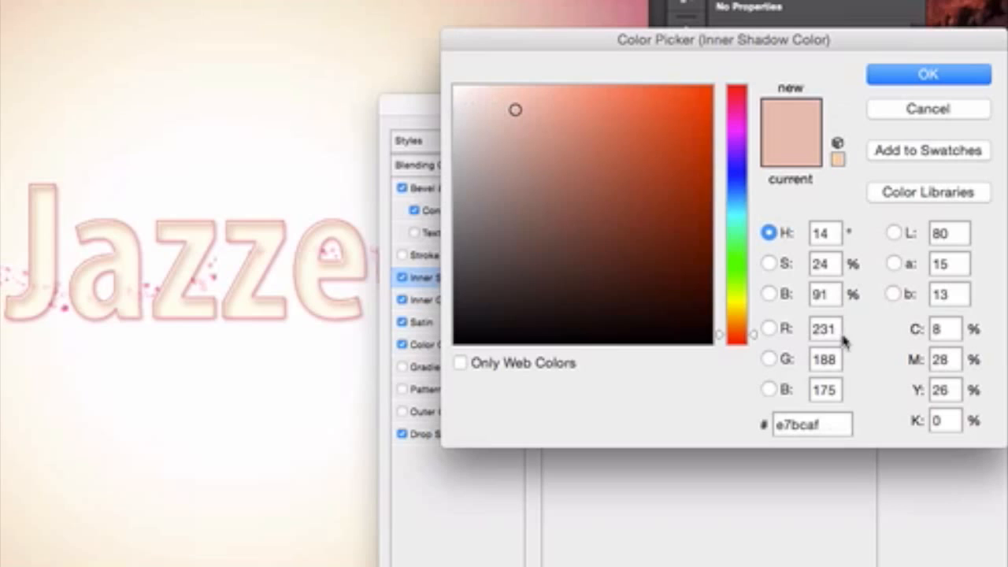
{"action": "left_click", "coordinate": [916, 79]}
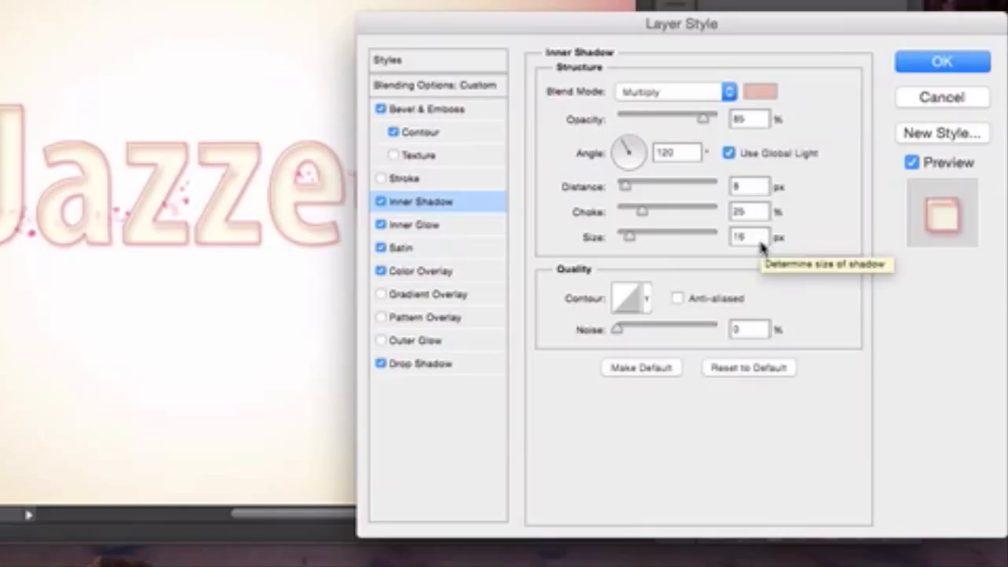
{"action": "left_click", "coordinate": [469, 229]}
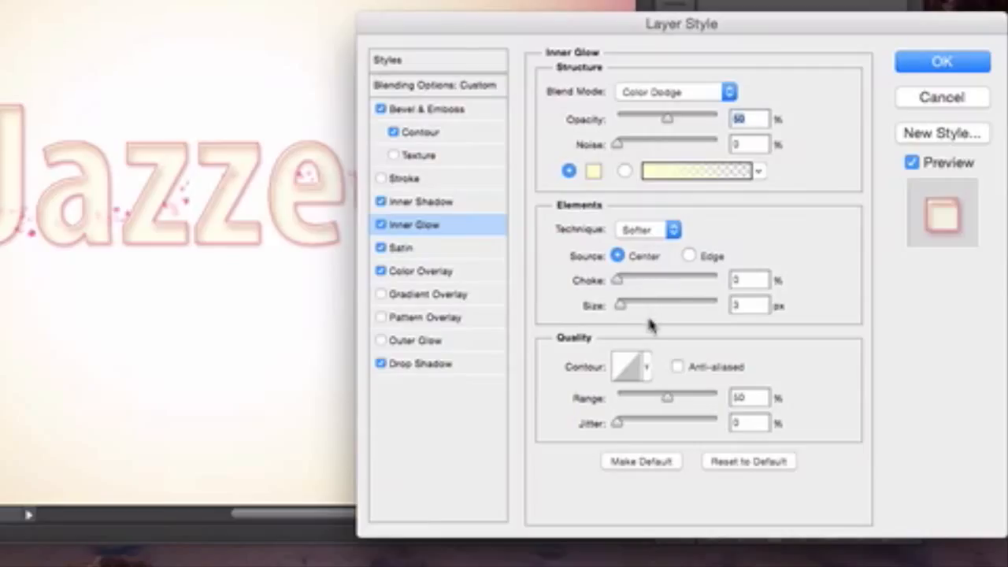
Review the Satin effect of the Jazzed text, including its colour values and the contour presets.
{"action": "left_click", "coordinate": [473, 257]}
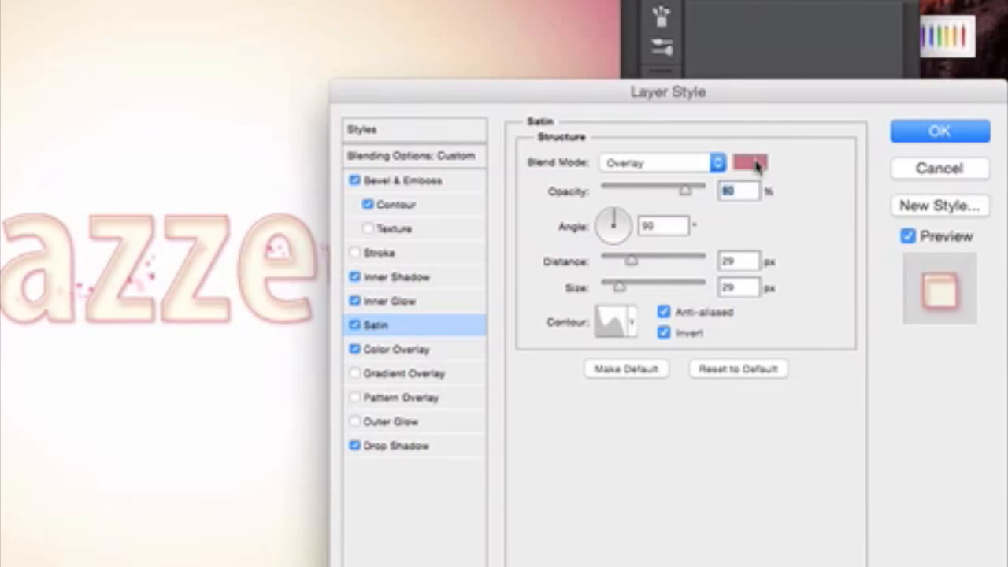
{"action": "left_click", "coordinate": [760, 92]}
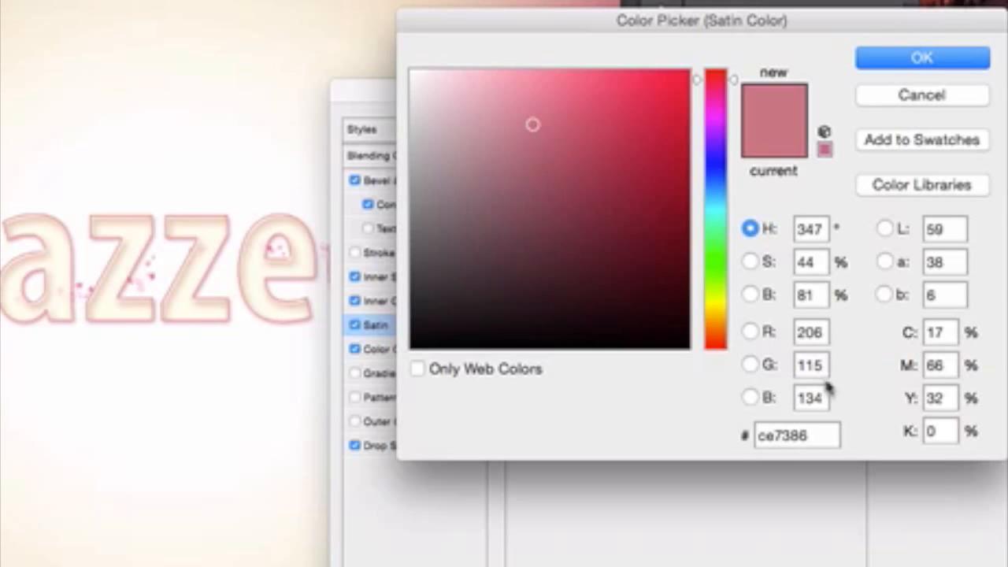
{"action": "key", "text": "Return"}
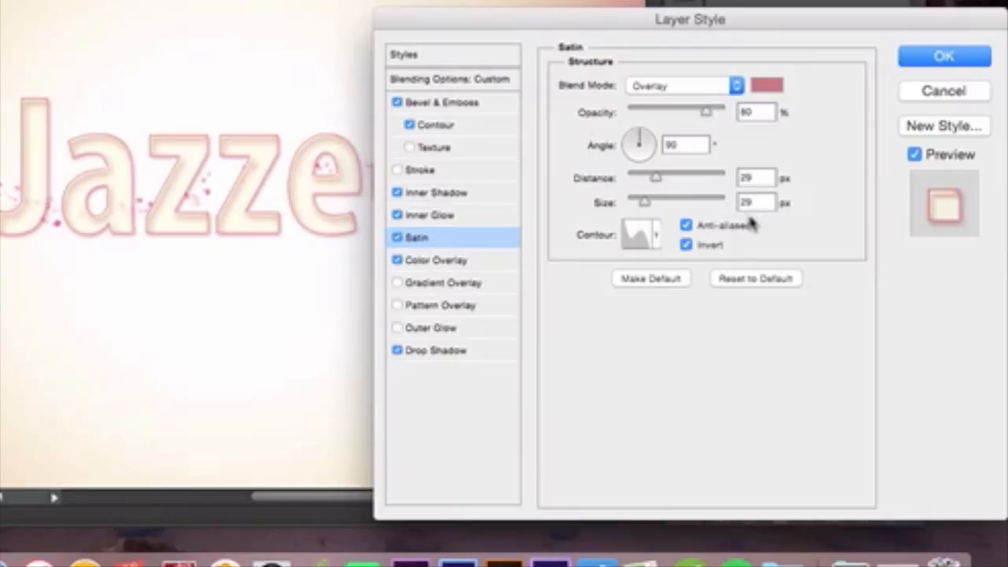
{"action": "left_click", "coordinate": [657, 237]}
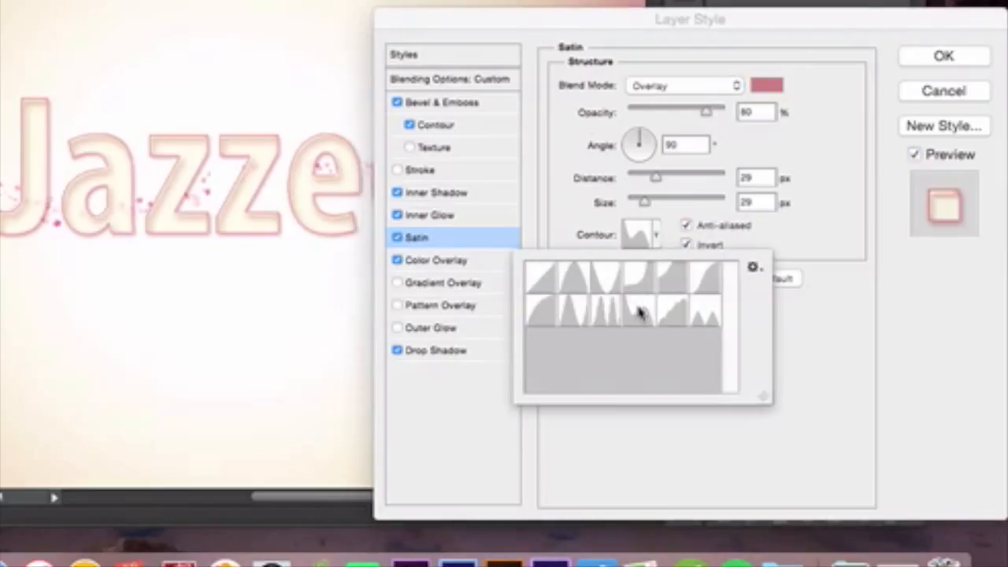
{"action": "left_click", "coordinate": [657, 238]}
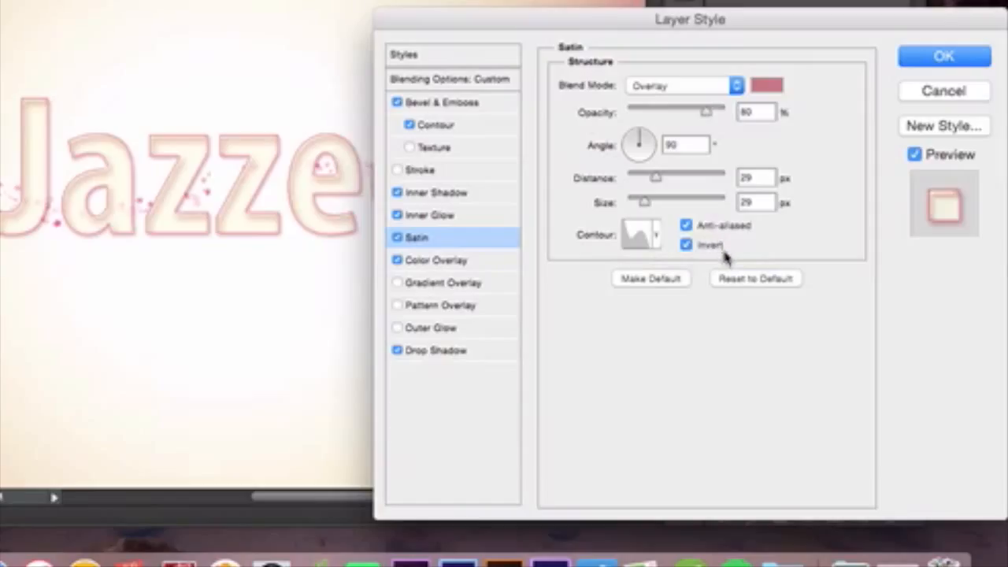
Review the Color Overlay settings of the Jazzed text and inspect the overlay colour's values.
{"action": "left_click", "coordinate": [496, 268]}
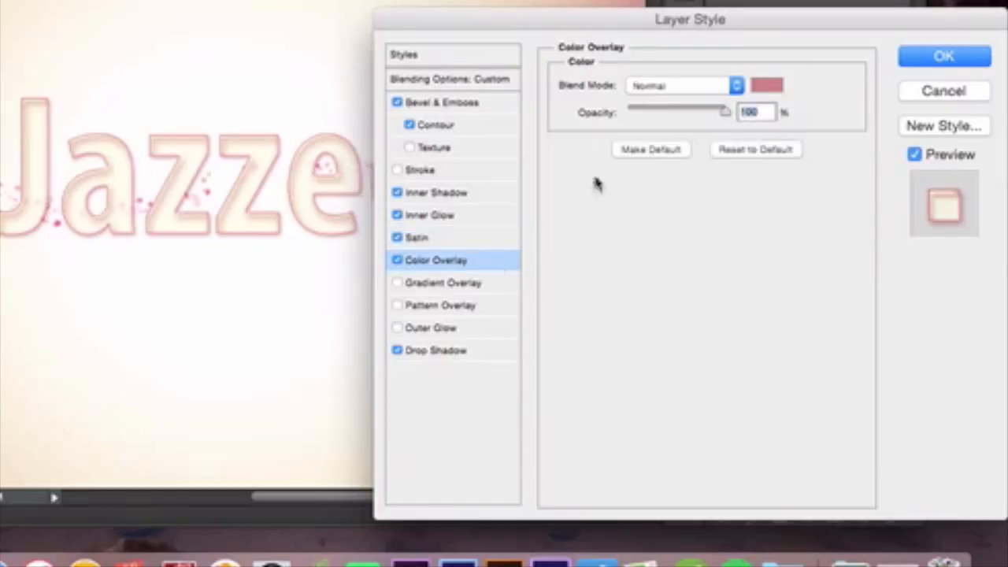
{"action": "left_click", "coordinate": [780, 110]}
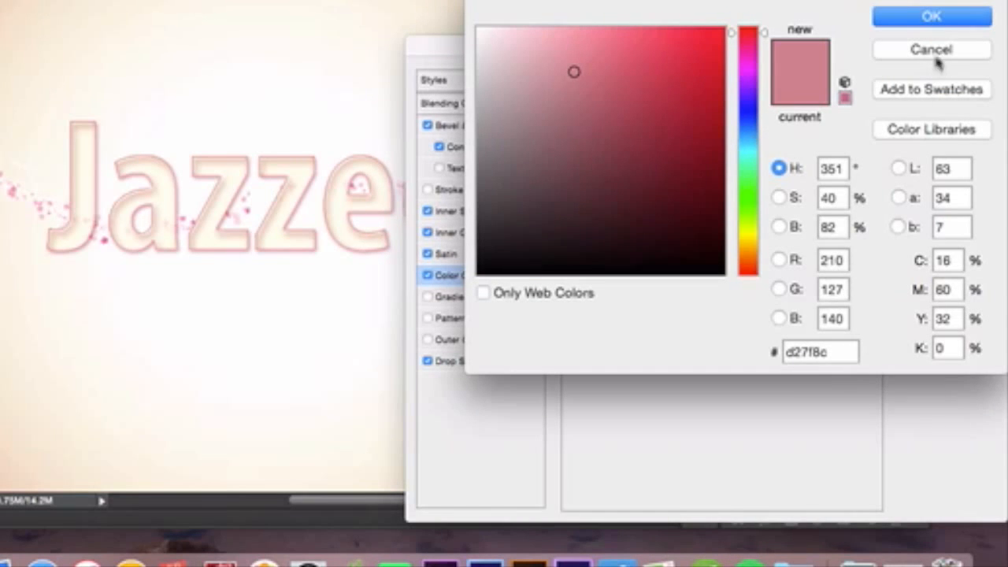
{"action": "left_click", "coordinate": [945, 16]}
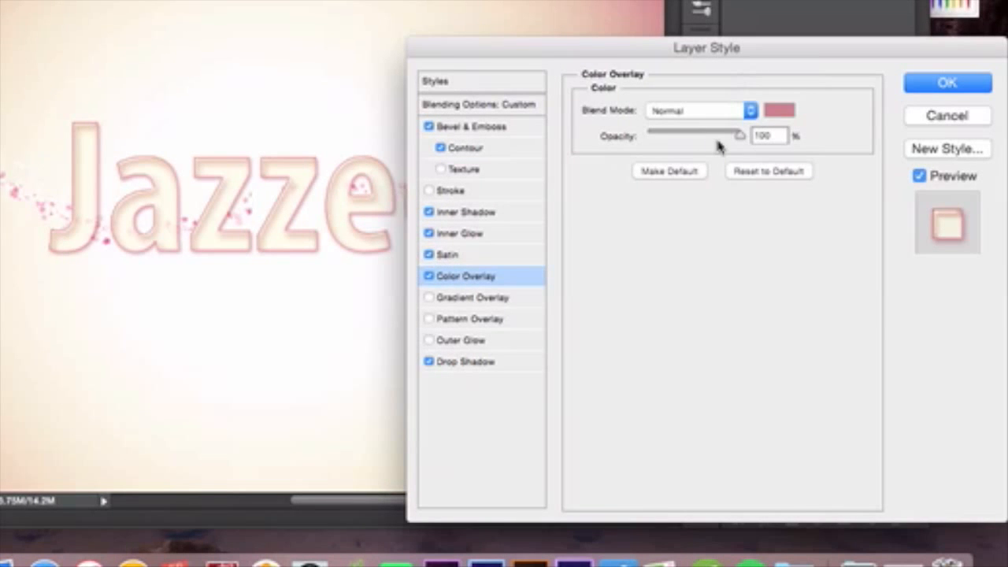
Review the Drop Shadow settings and shadow colour of the Jazzed text, and close the layer style settings.
{"action": "left_click", "coordinate": [489, 365]}
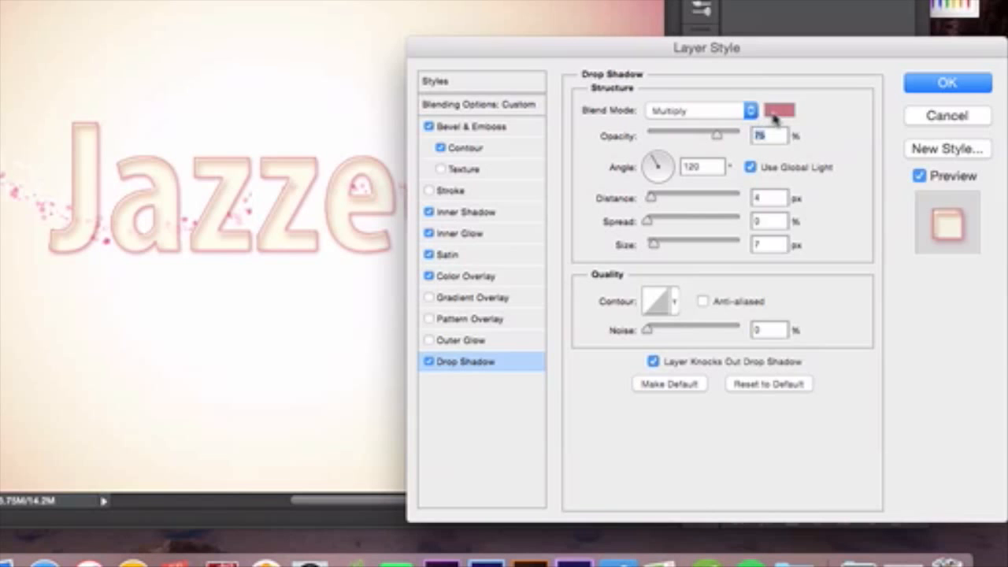
{"action": "left_click", "coordinate": [780, 112]}
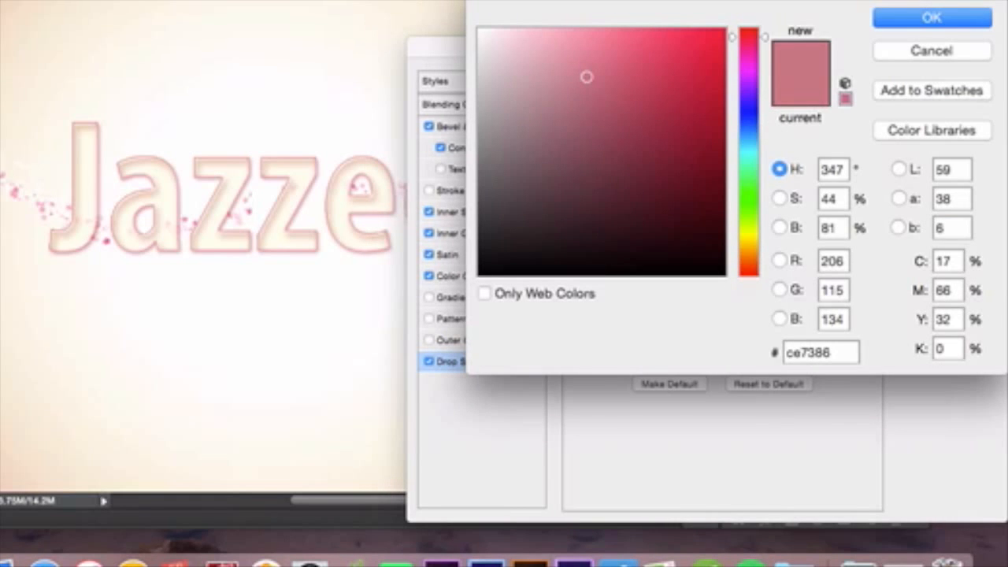
{"action": "left_click", "coordinate": [908, 26]}
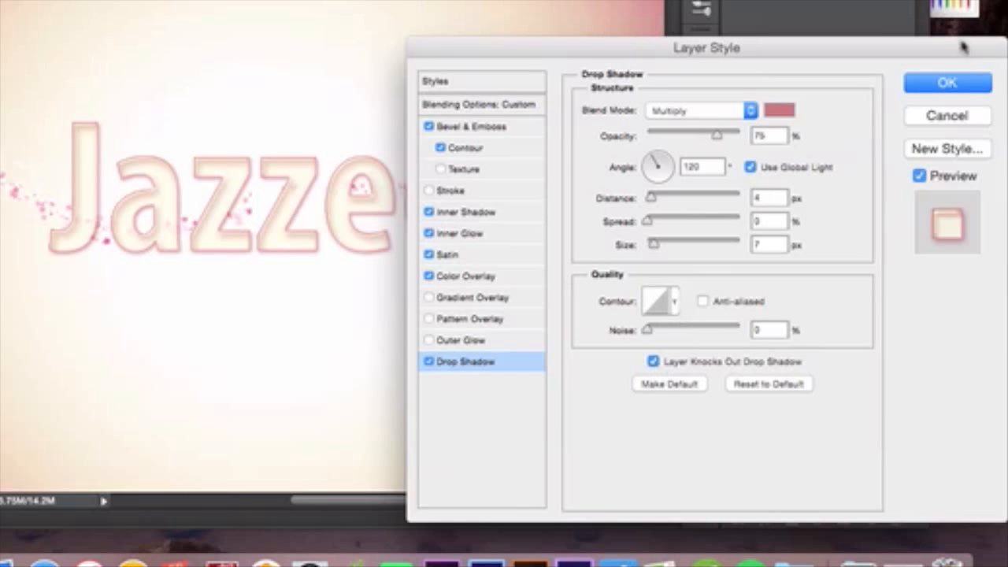
{"action": "left_click", "coordinate": [951, 85]}
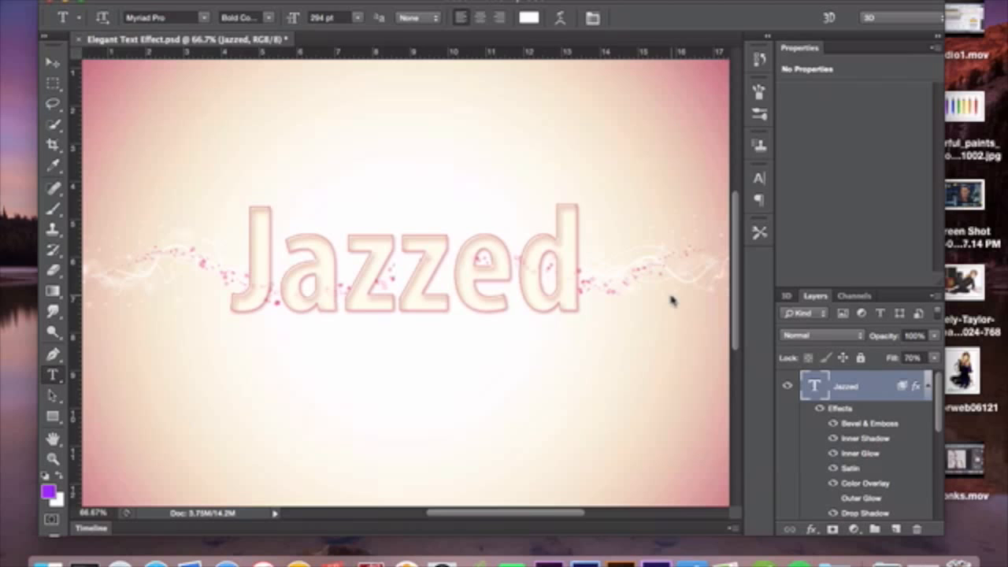
Make Layer 83 visible, select it, and activate the Move tool.
{"action": "scroll", "coordinate": [858, 441], "scroll_direction": "down", "scroll_amount": 5}
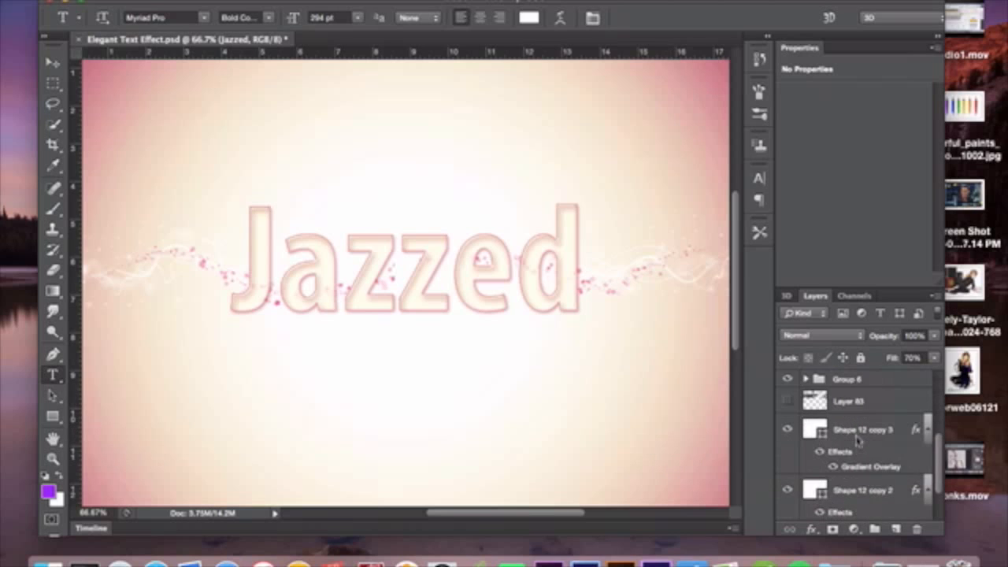
{"action": "left_click", "coordinate": [787, 402]}
{"action": "left_click", "coordinate": [885, 404]}
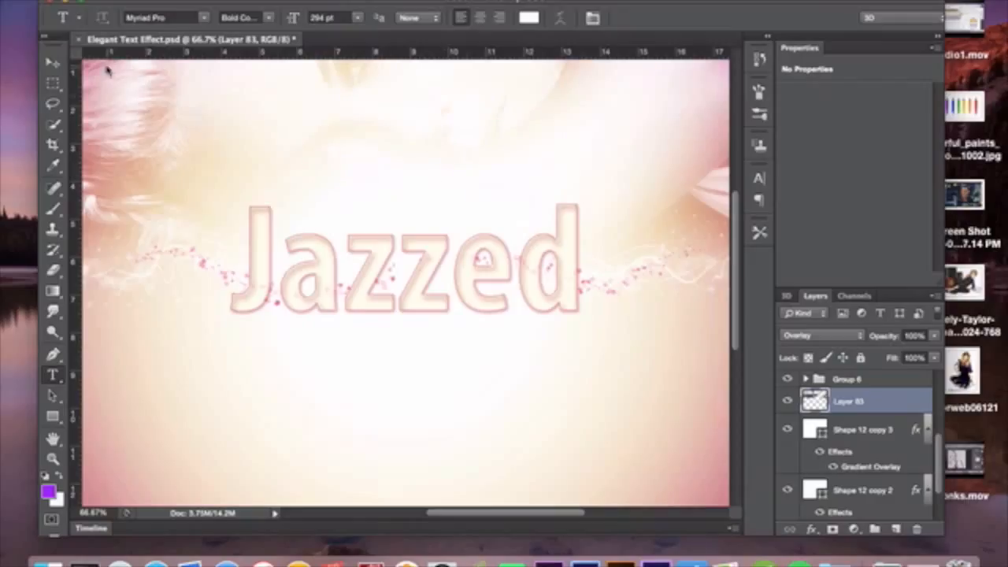
{"action": "left_click", "coordinate": [53, 270]}
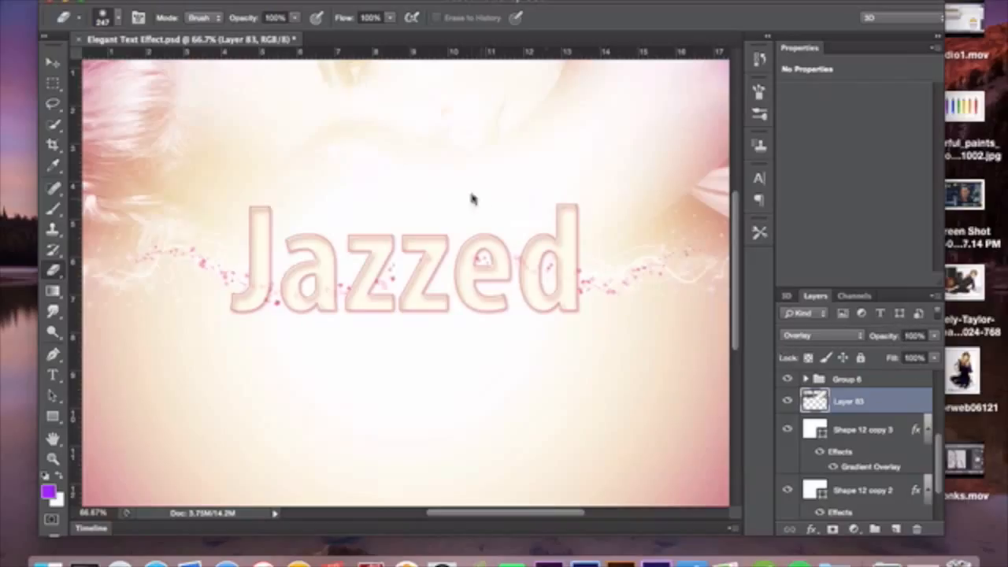
{"action": "left_click", "coordinate": [52, 64]}
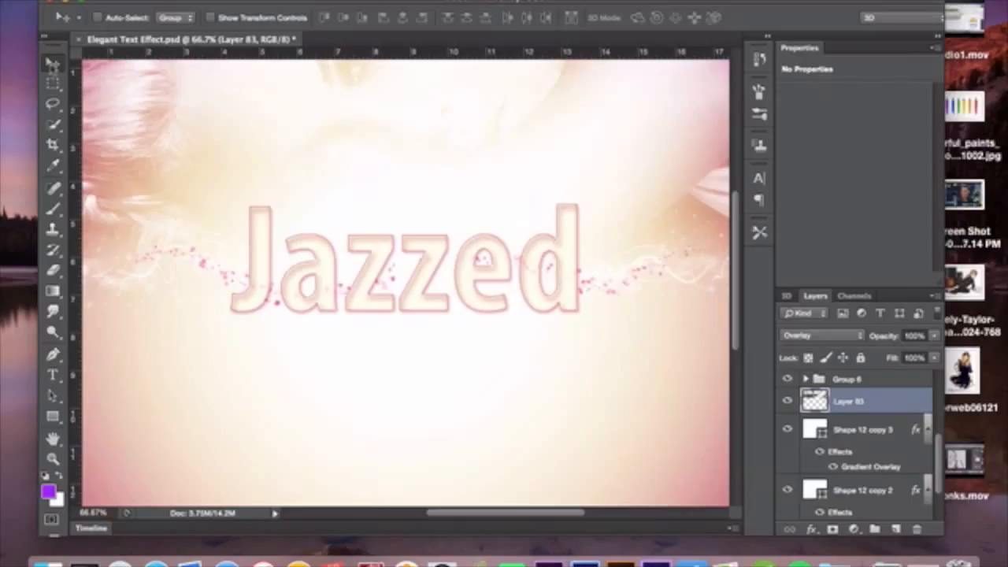
{"action": "left_click", "coordinate": [52, 63]}
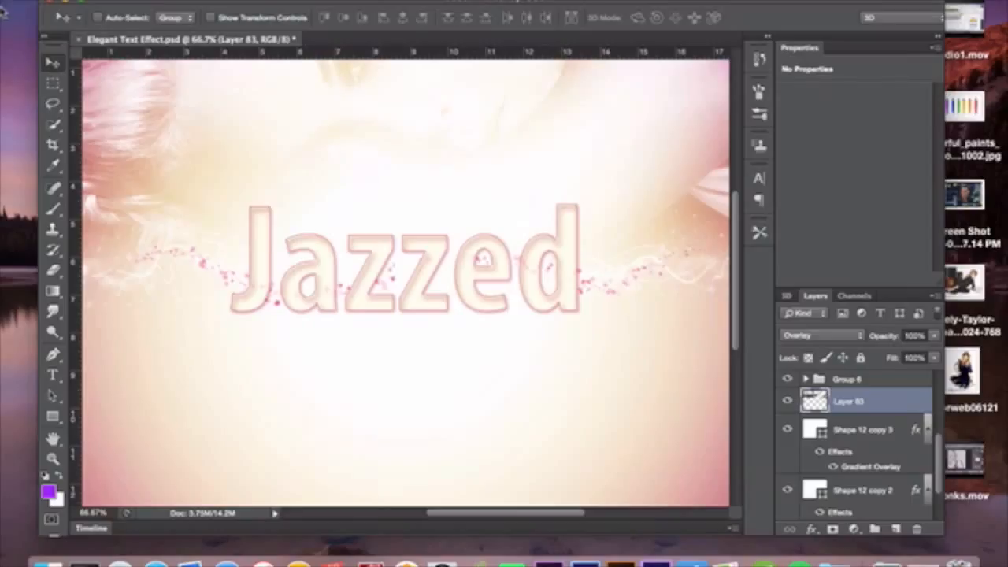